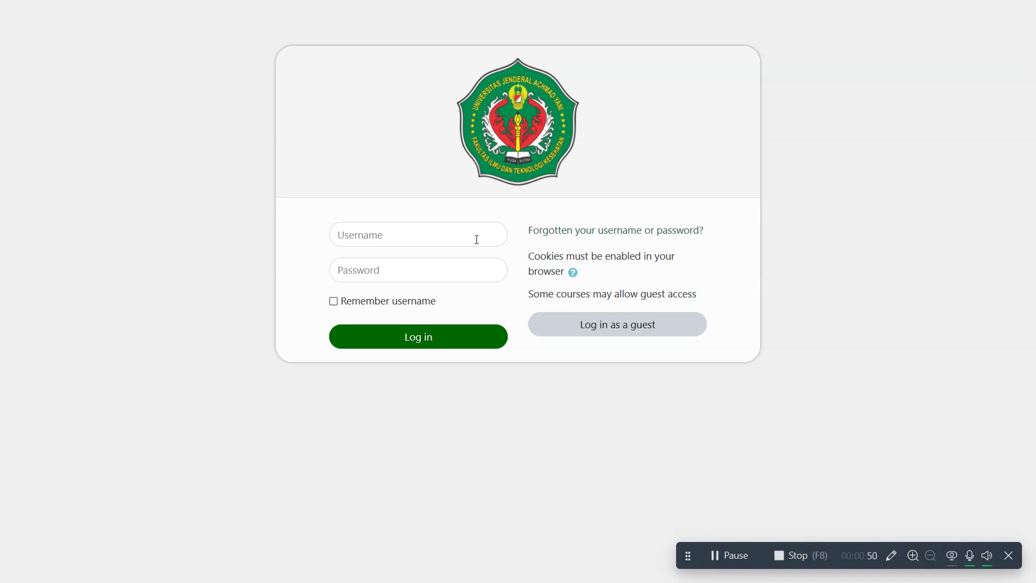
- Sign in to the CBT site with the test account's username and password
{"action": "left_click", "coordinate": [475, 239]}
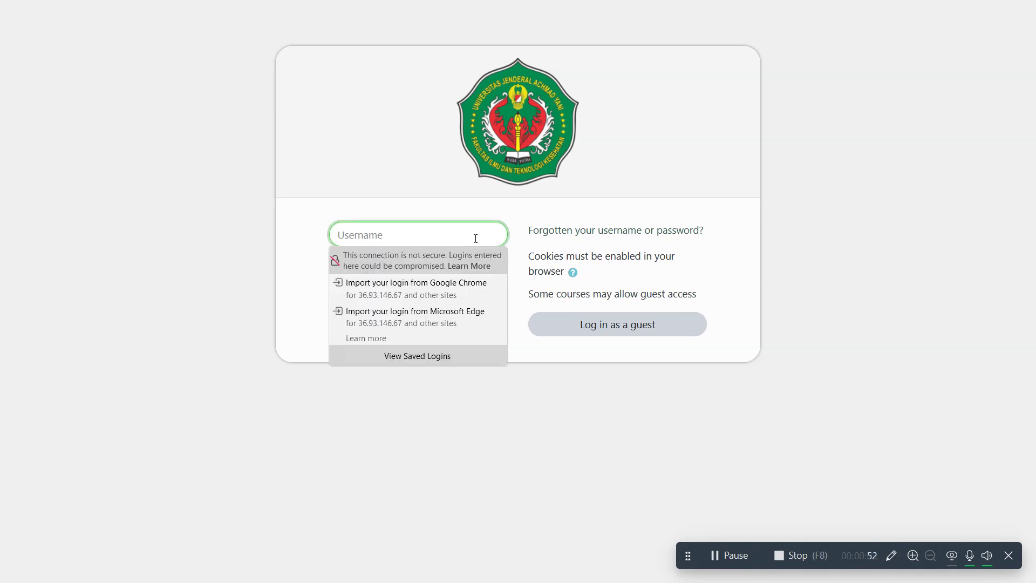
{"action": "type", "text": "tes001"}
{"action": "left_click", "coordinate": [381, 190]}
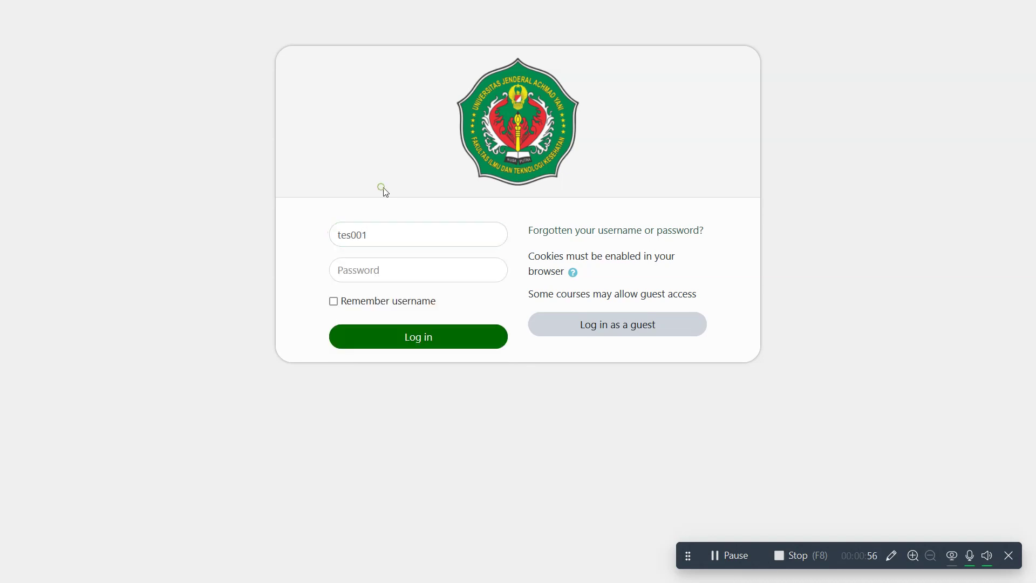
{"action": "left_click", "coordinate": [386, 266]}
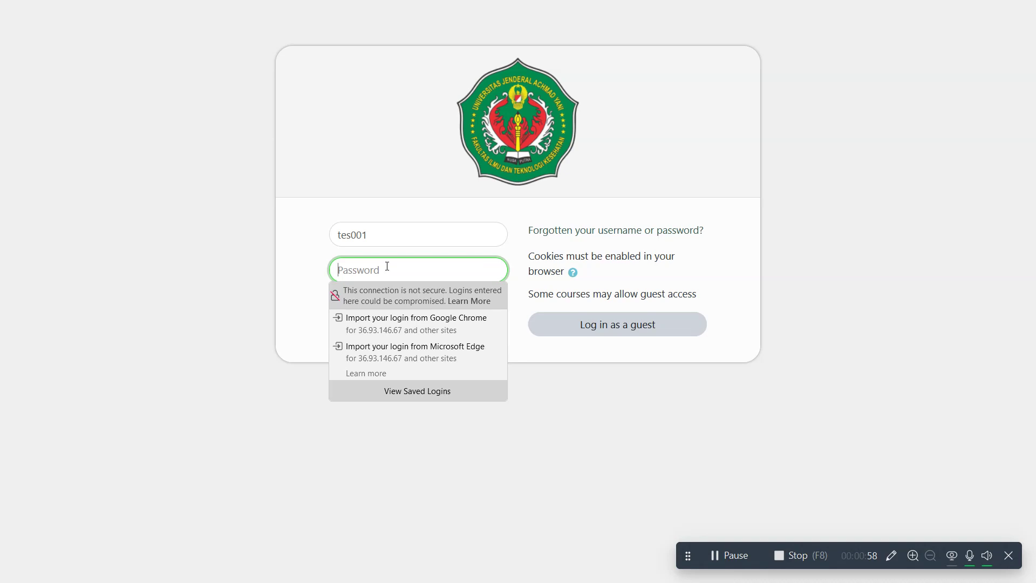
{"action": "type", "text": "tes001"}
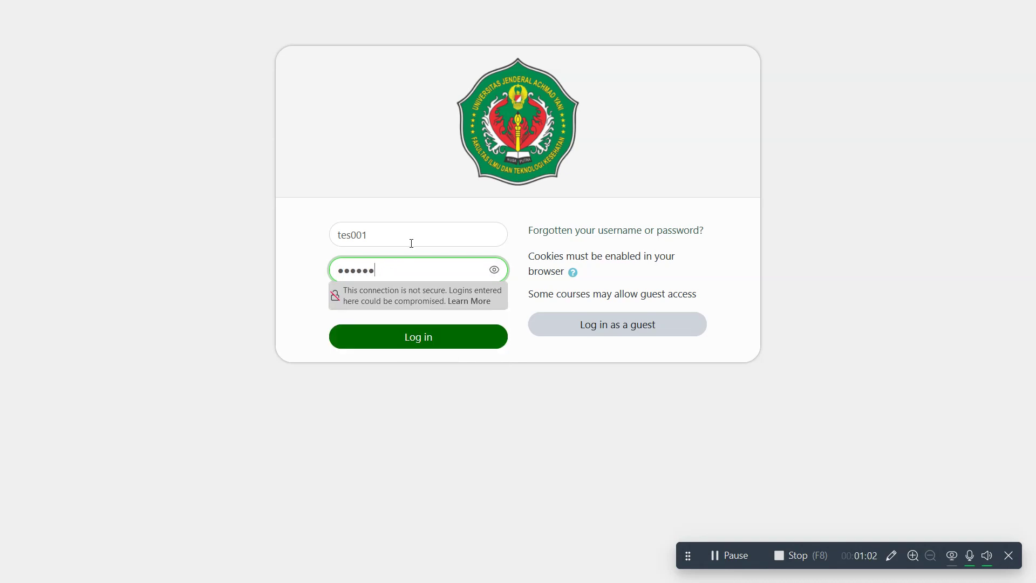
{"action": "left_click", "coordinate": [463, 335]}
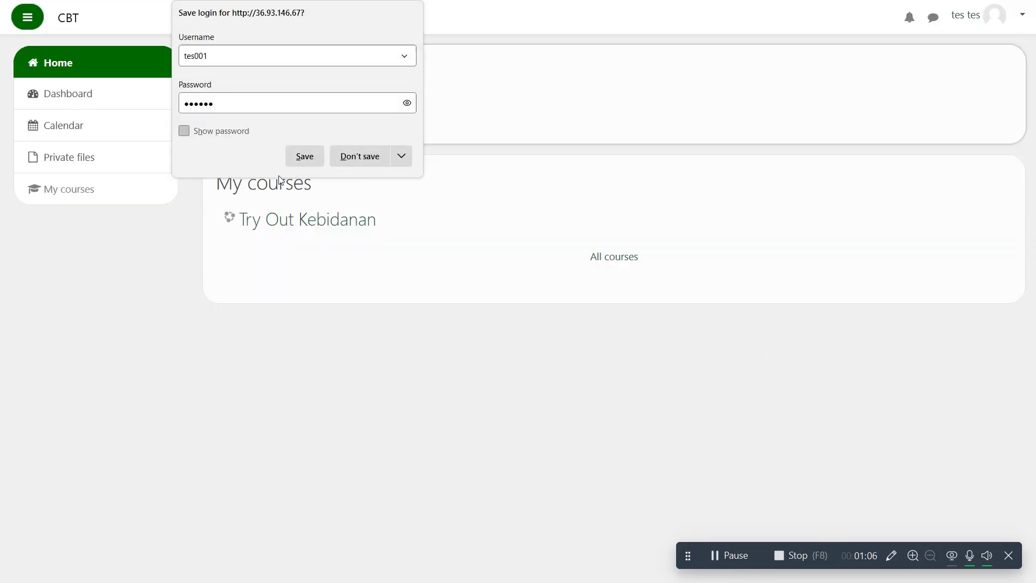
- Choose Don't save on the browser's Save login prompt
{"action": "left_click", "coordinate": [352, 161]}
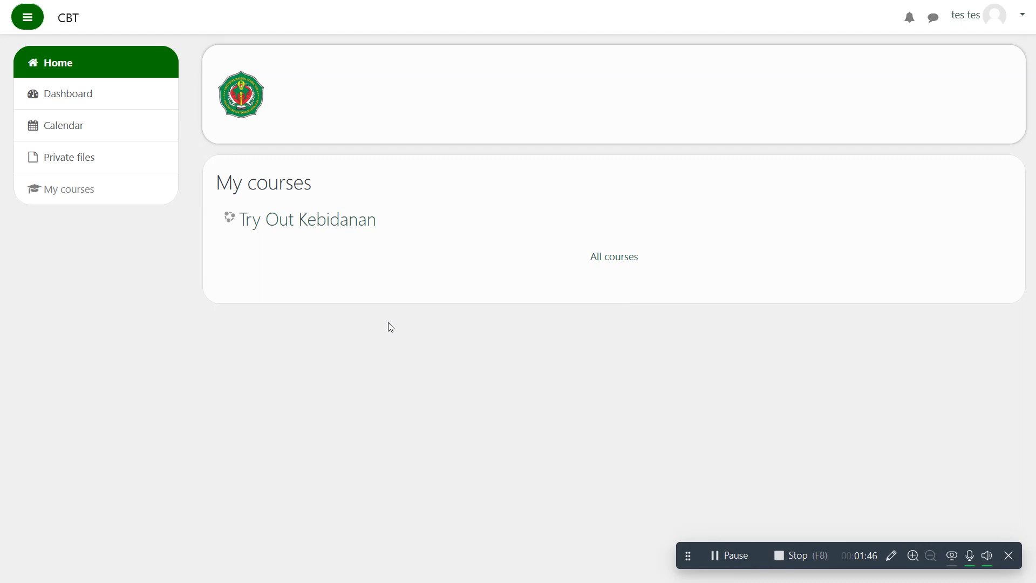
- Open the Try Out Kebidanan course, choose Attempt quiz now, and confirm Start attempt
{"action": "left_click", "coordinate": [349, 229]}
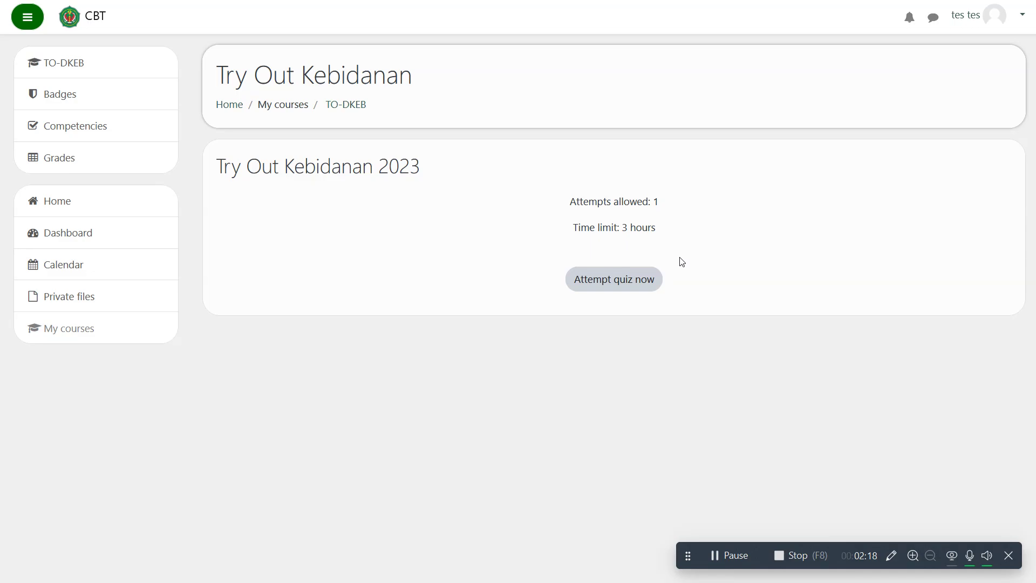
{"action": "left_click", "coordinate": [627, 282]}
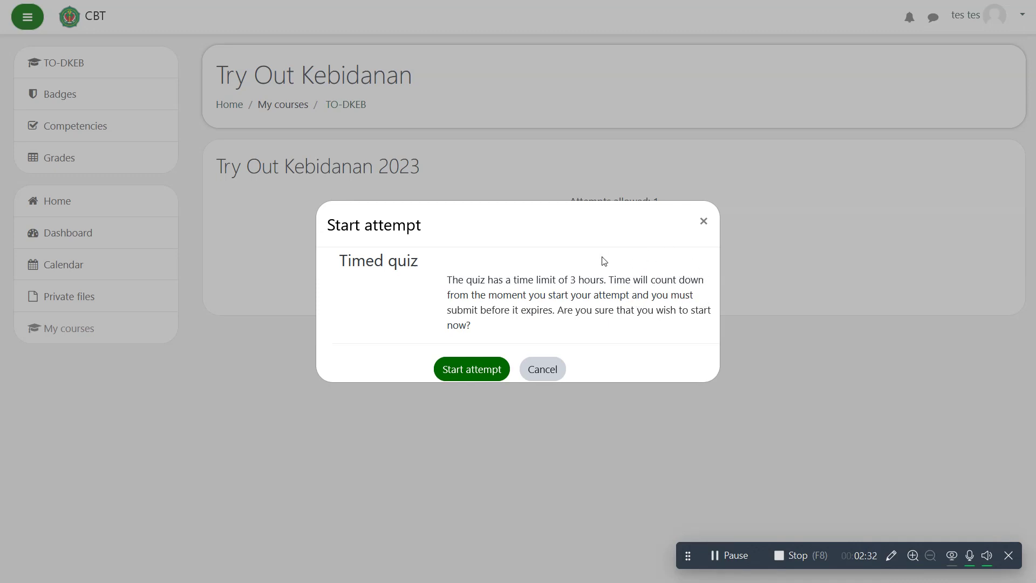
{"action": "left_click", "coordinate": [479, 372]}
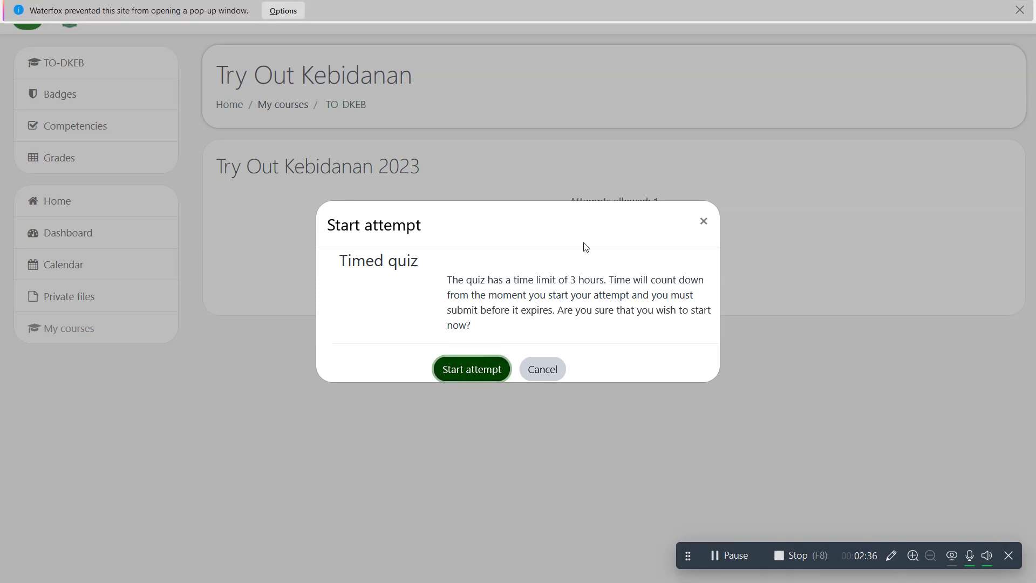
{"action": "left_click", "coordinate": [489, 366]}
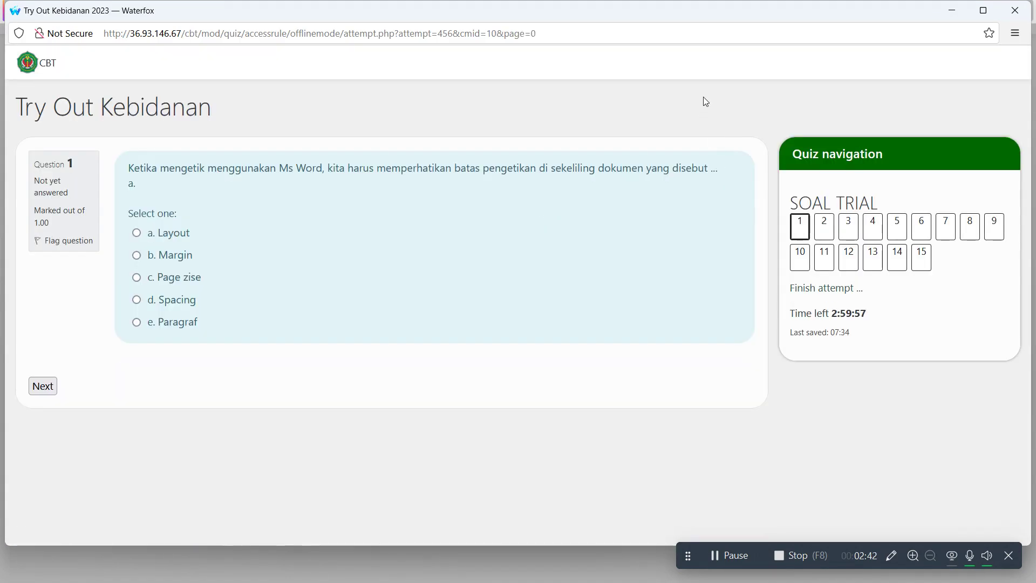
- Maximize the quiz window and select a. Layout as the answer to Question 1
{"action": "left_click", "coordinate": [982, 11]}
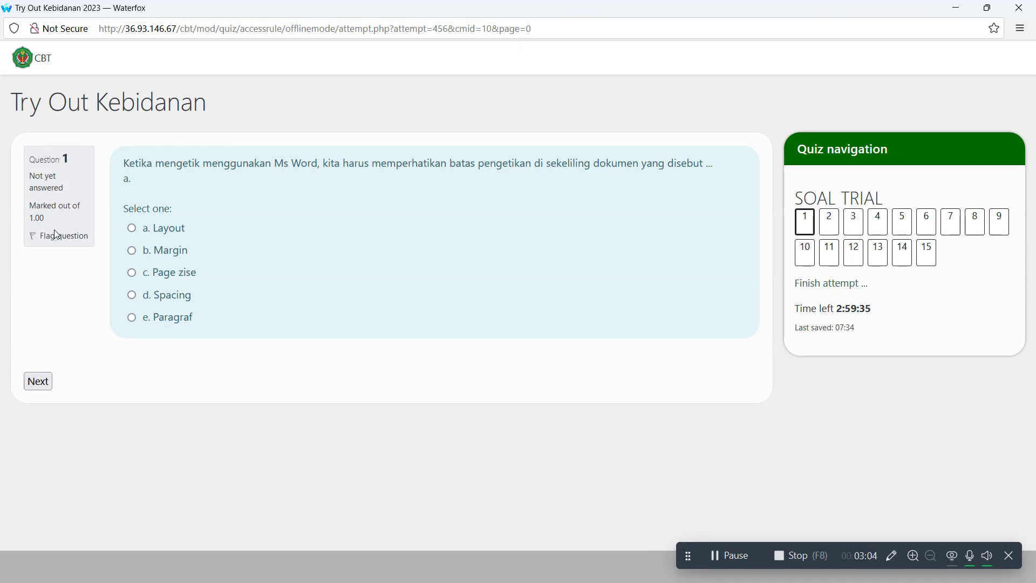
{"action": "left_click", "coordinate": [132, 228]}
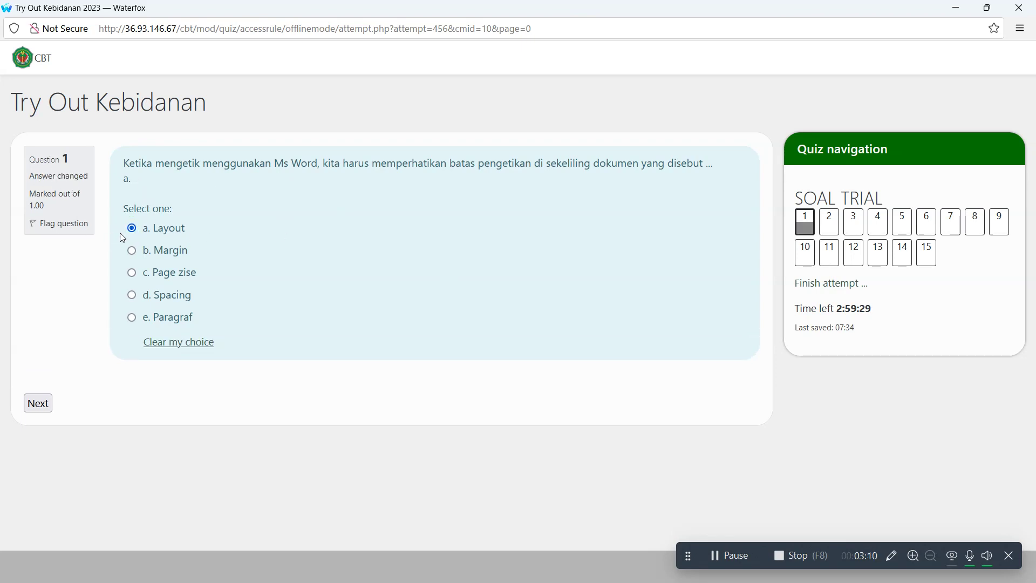
{"action": "left_click", "coordinate": [190, 342]}
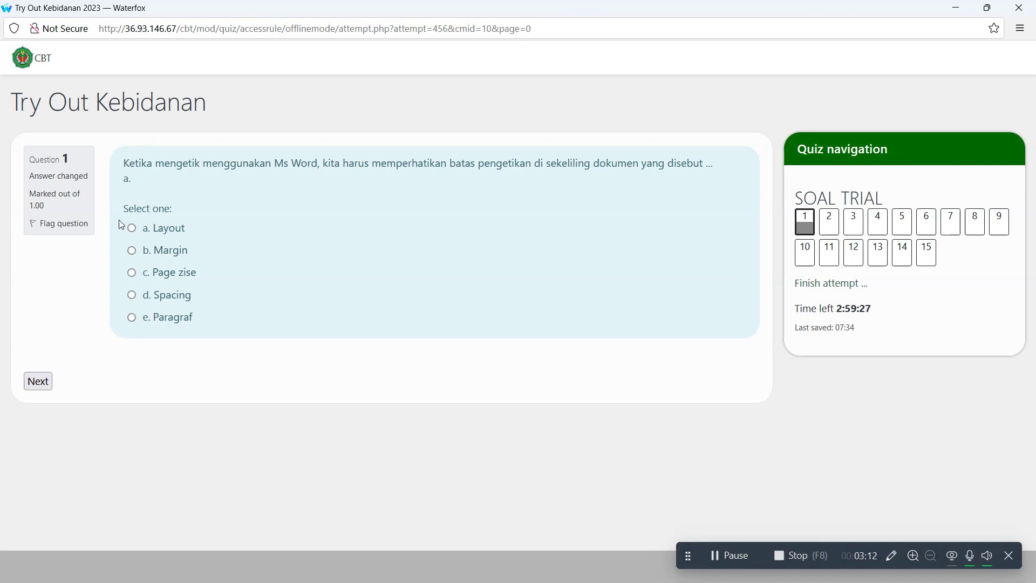
{"action": "left_click", "coordinate": [132, 227]}
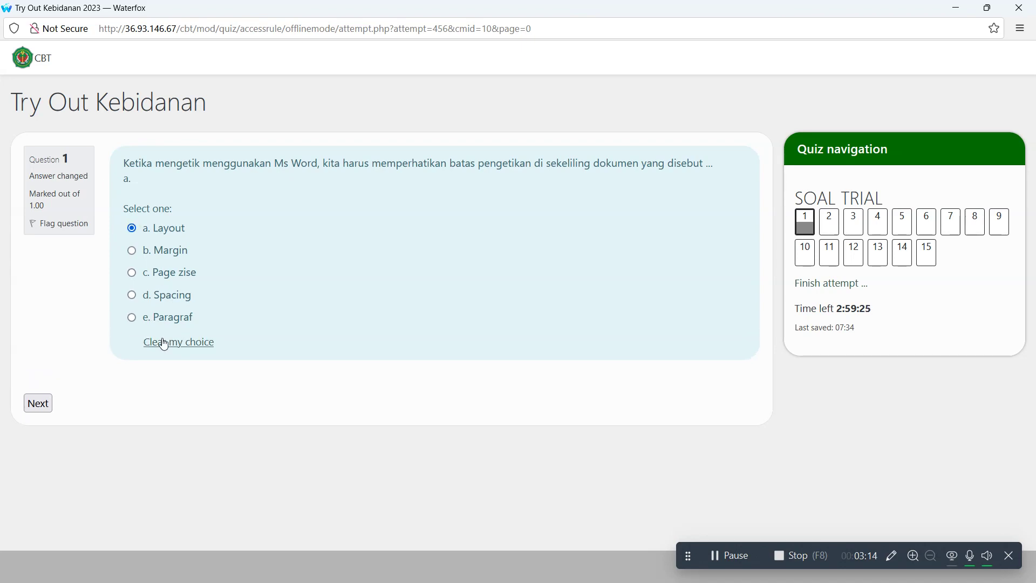
{"action": "left_click", "coordinate": [162, 342]}
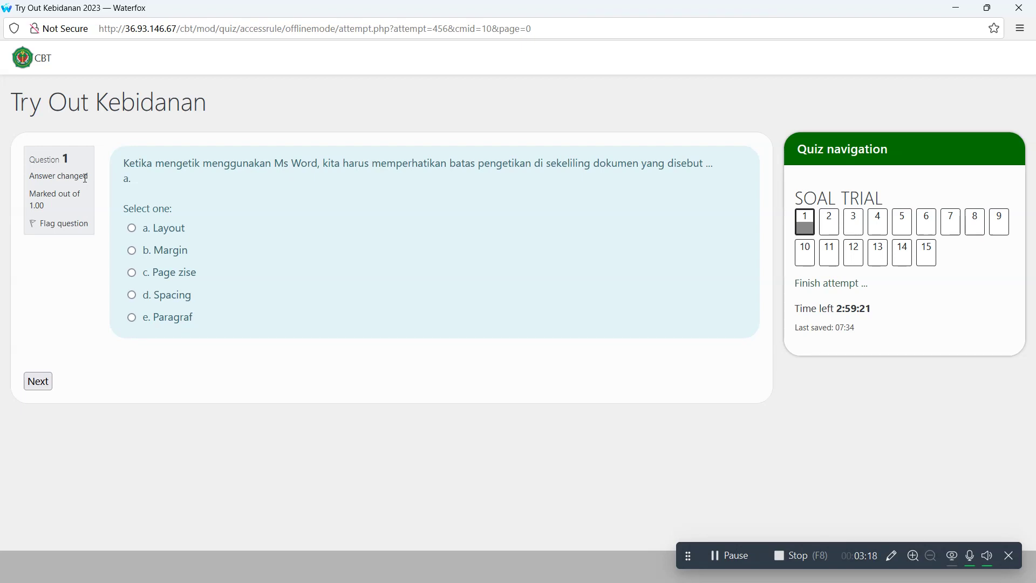
{"action": "left_click", "coordinate": [132, 229]}
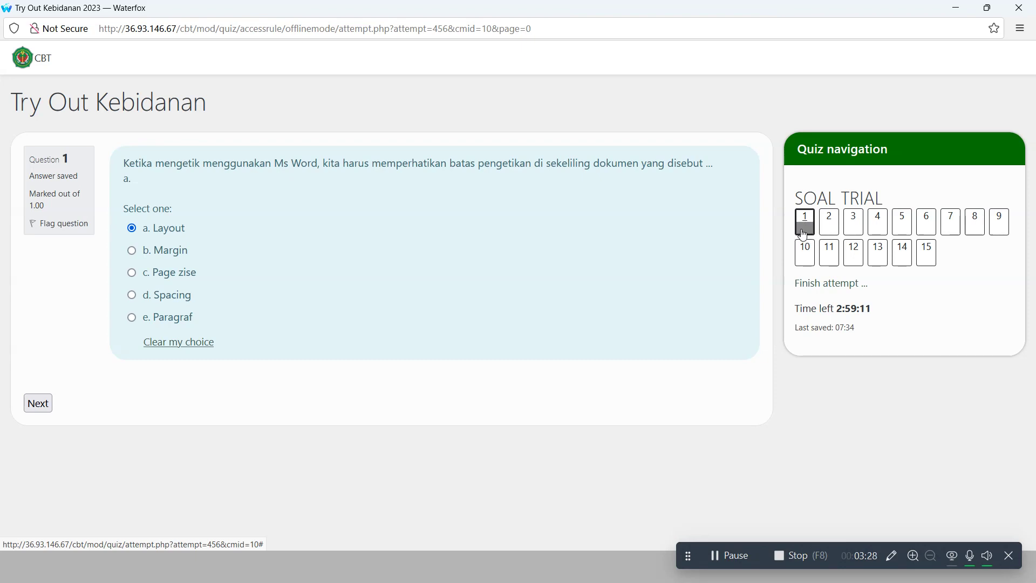
- Move through questions 1–4 in the quiz navigation, ending on question 3
{"action": "left_click", "coordinate": [33, 403]}
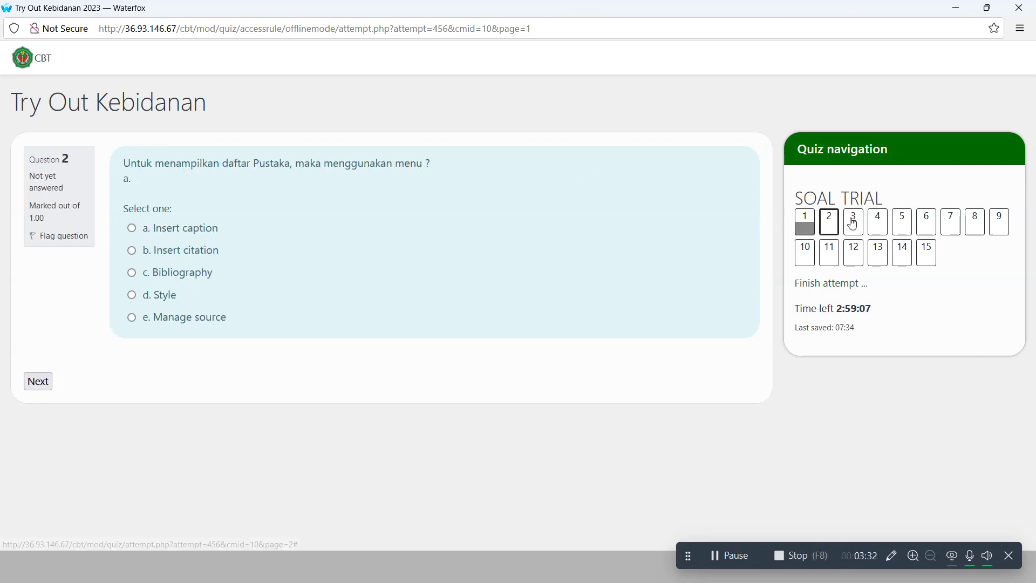
{"action": "left_click", "coordinate": [846, 225]}
{"action": "left_click", "coordinate": [878, 222]}
{"action": "left_click", "coordinate": [836, 225]}
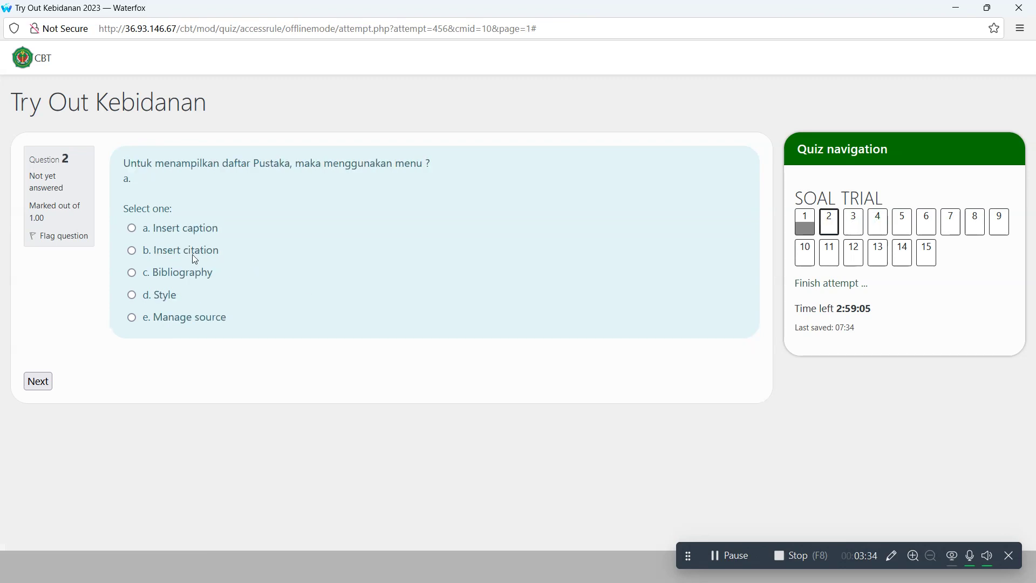
{"action": "left_click", "coordinate": [805, 227]}
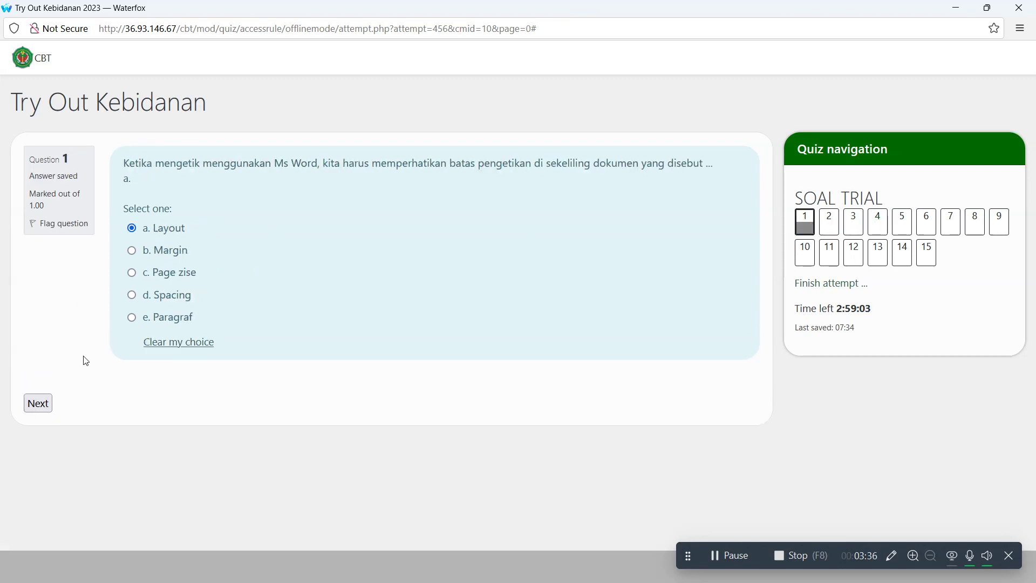
{"action": "left_click", "coordinate": [38, 405]}
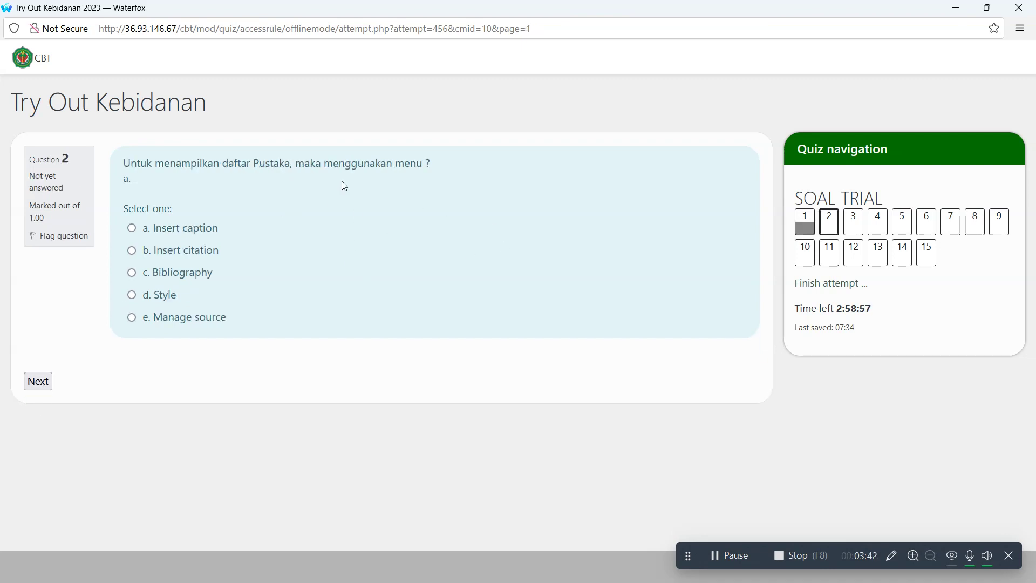
{"action": "left_click", "coordinate": [37, 383]}
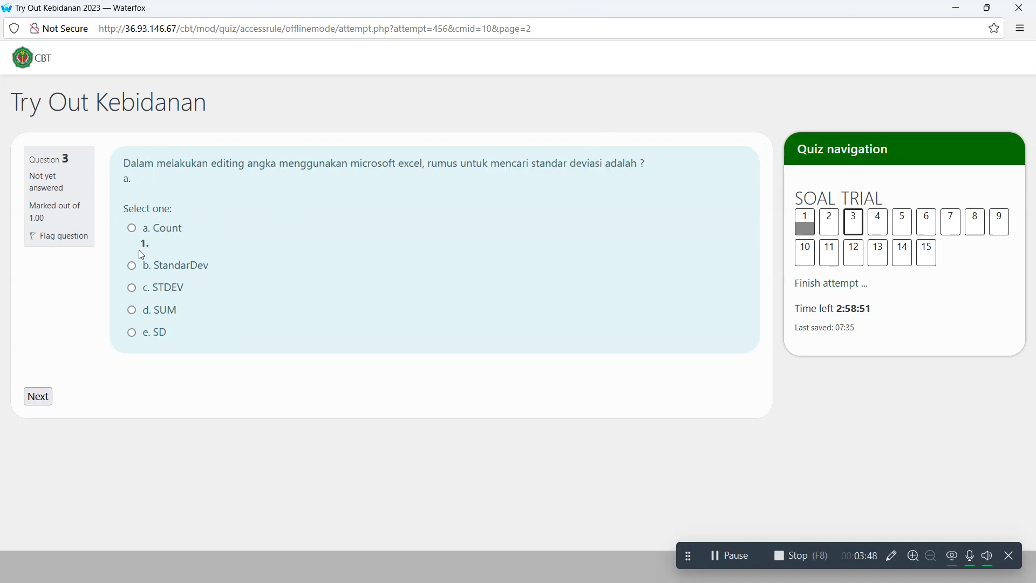
- Answer question 3 with b. StandarDev and flag it for later review
{"action": "left_click", "coordinate": [134, 268]}
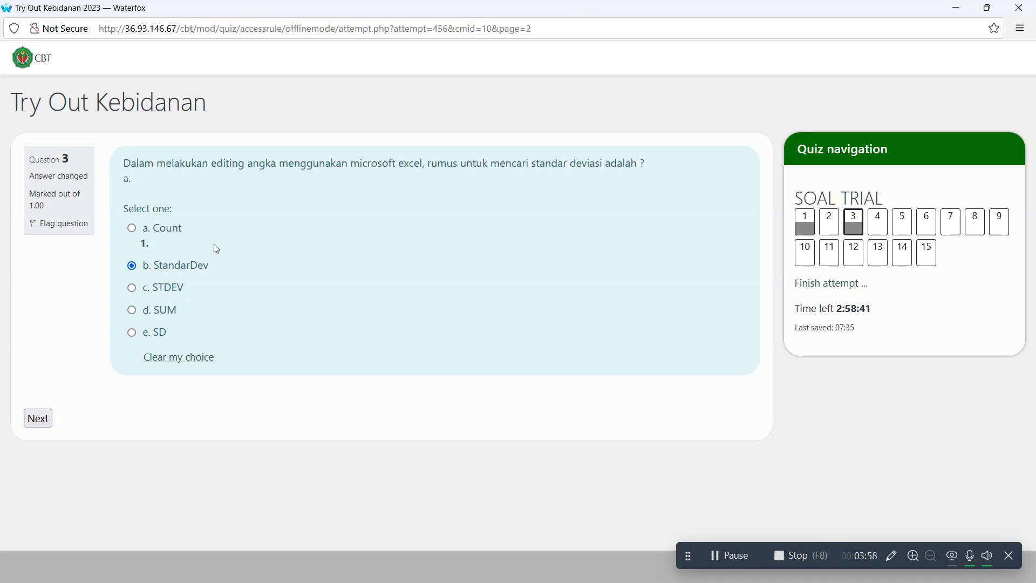
{"action": "left_click", "coordinate": [45, 229]}
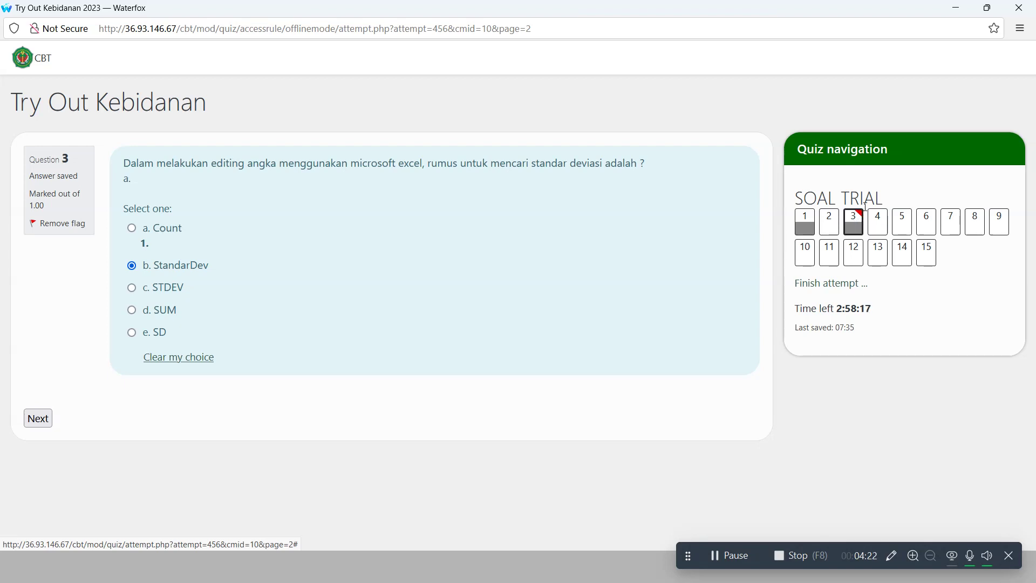
{"action": "left_click", "coordinate": [831, 221]}
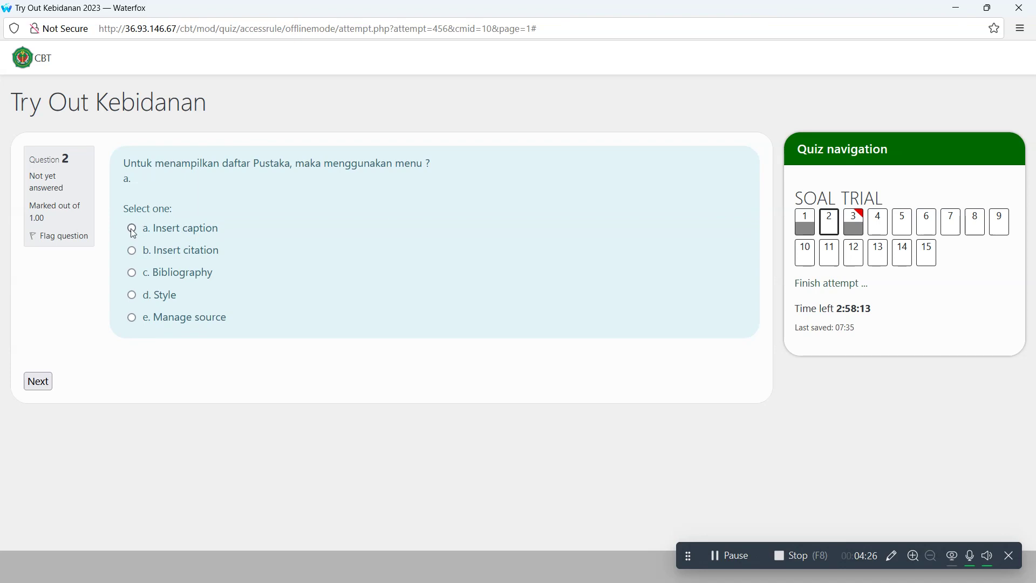
- Answer question 2 (Insert caption), 4 (Style) and 5 (Office button, New, Blank Dokumen), flagging 5
{"action": "left_click", "coordinate": [132, 229]}
{"action": "left_click", "coordinate": [43, 399]}
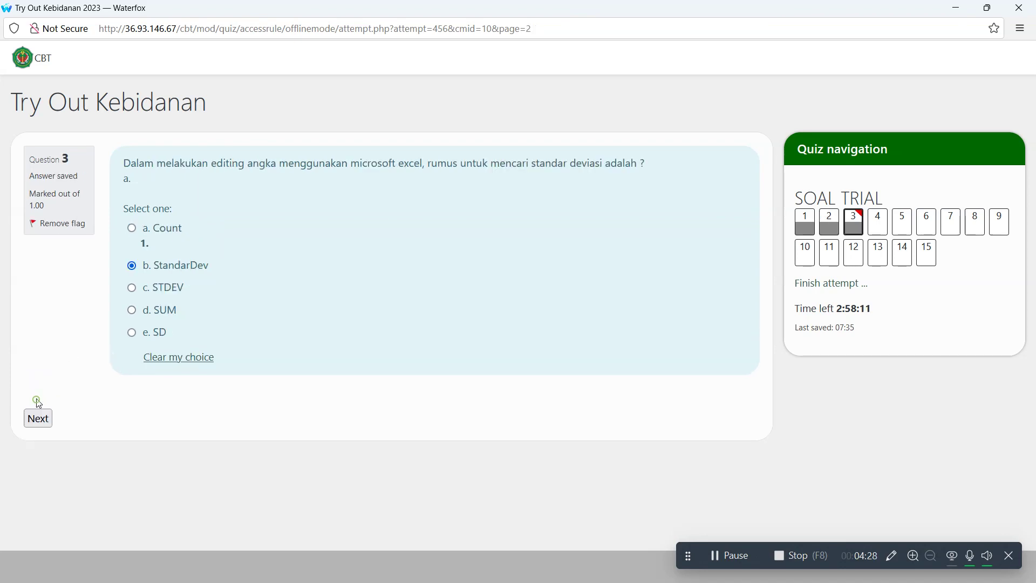
{"action": "left_click", "coordinate": [37, 419]}
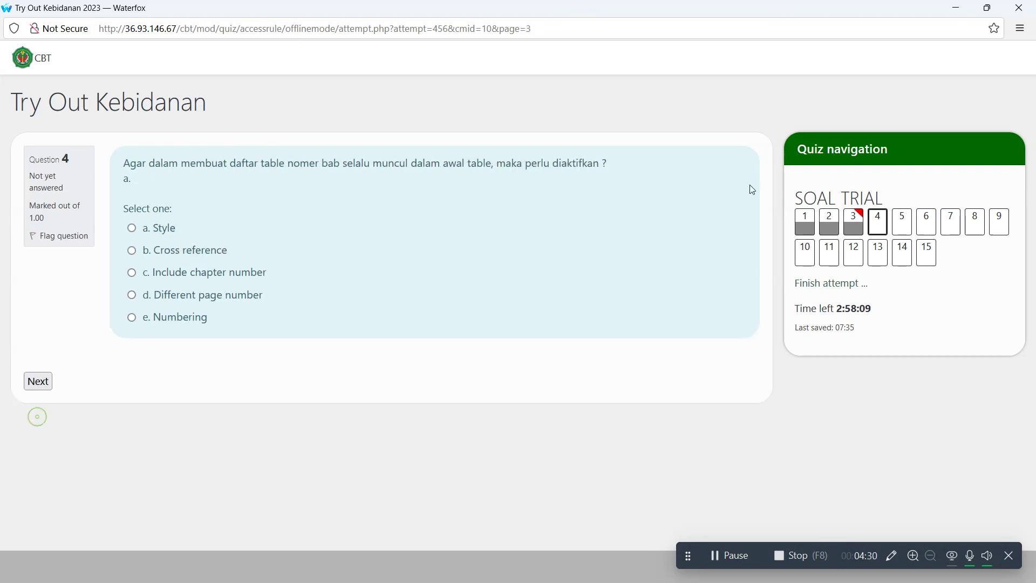
{"action": "left_click", "coordinate": [132, 229]}
{"action": "left_click", "coordinate": [905, 224]}
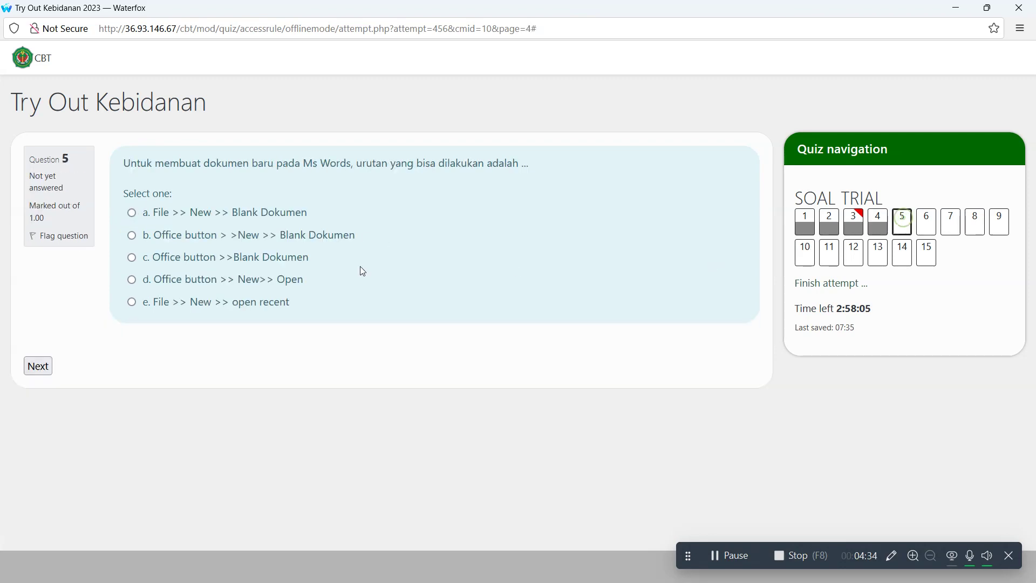
{"action": "left_click", "coordinate": [132, 235]}
{"action": "left_click", "coordinate": [58, 227]}
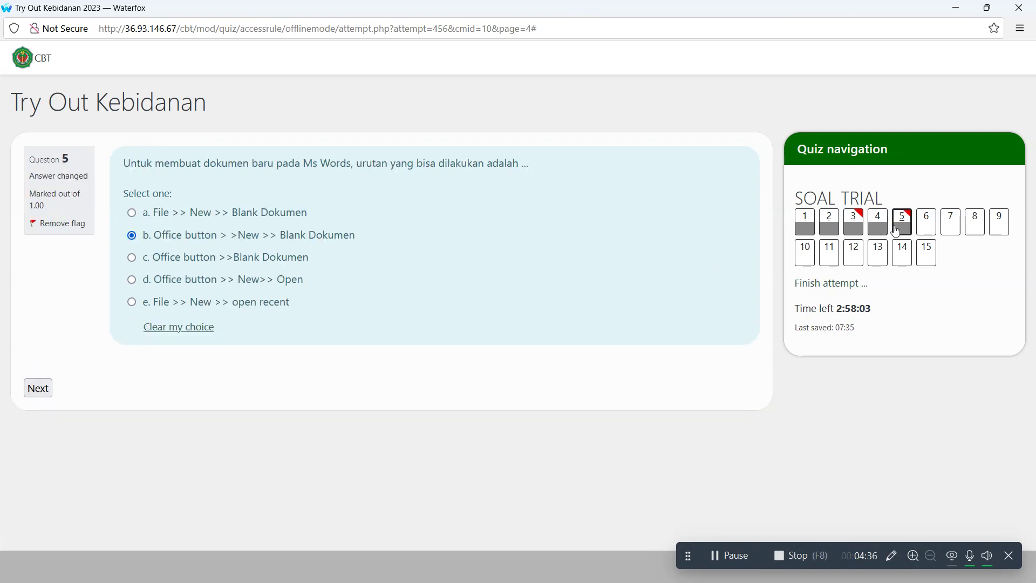
- Answer questions 6–10, including Ruler, Align text and IFS, and flag question 10
{"action": "left_click", "coordinate": [936, 222]}
{"action": "left_click", "coordinate": [133, 233]}
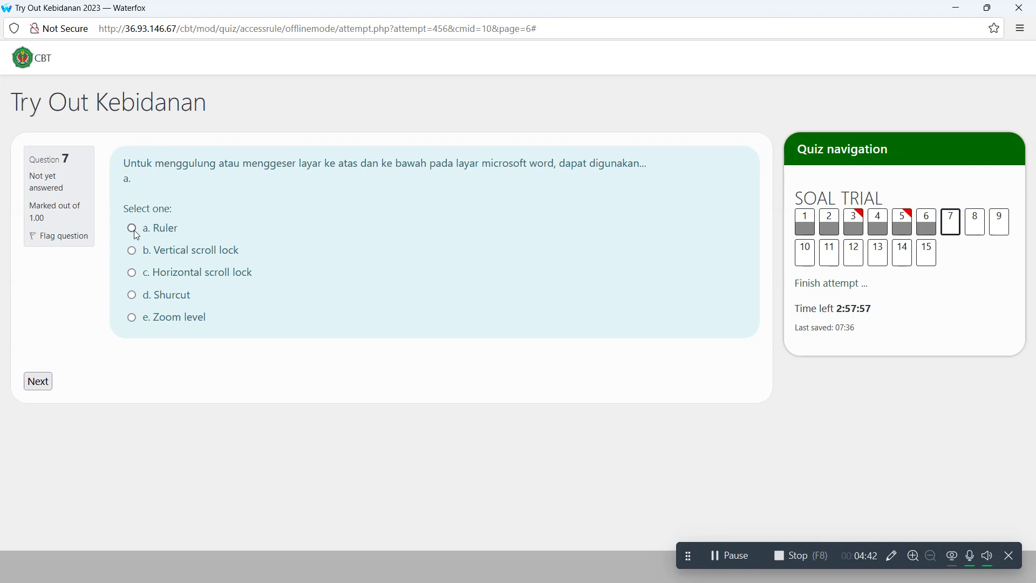
{"action": "left_click", "coordinate": [132, 228]}
{"action": "left_click", "coordinate": [132, 228]}
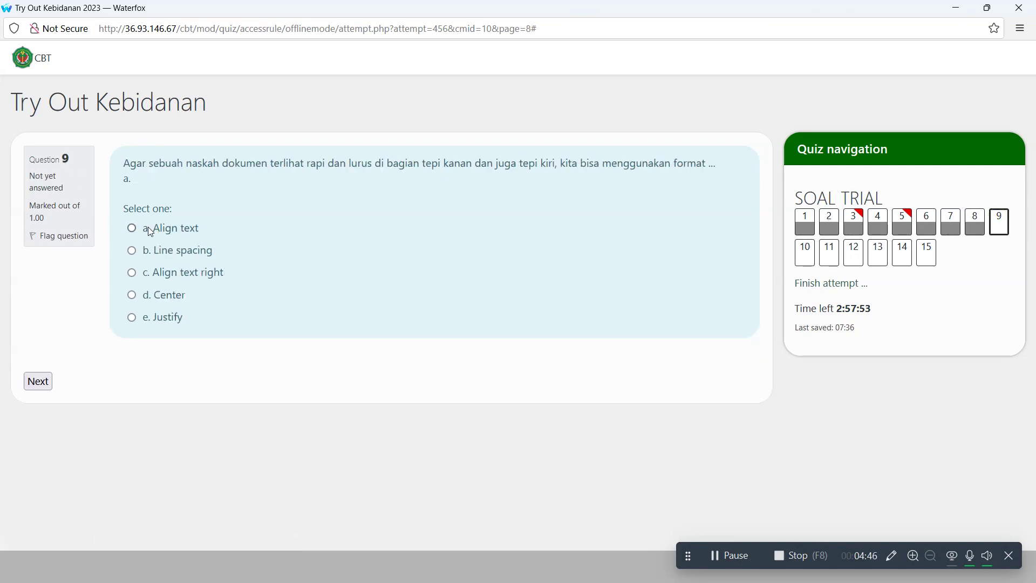
{"action": "left_click", "coordinate": [148, 227]}
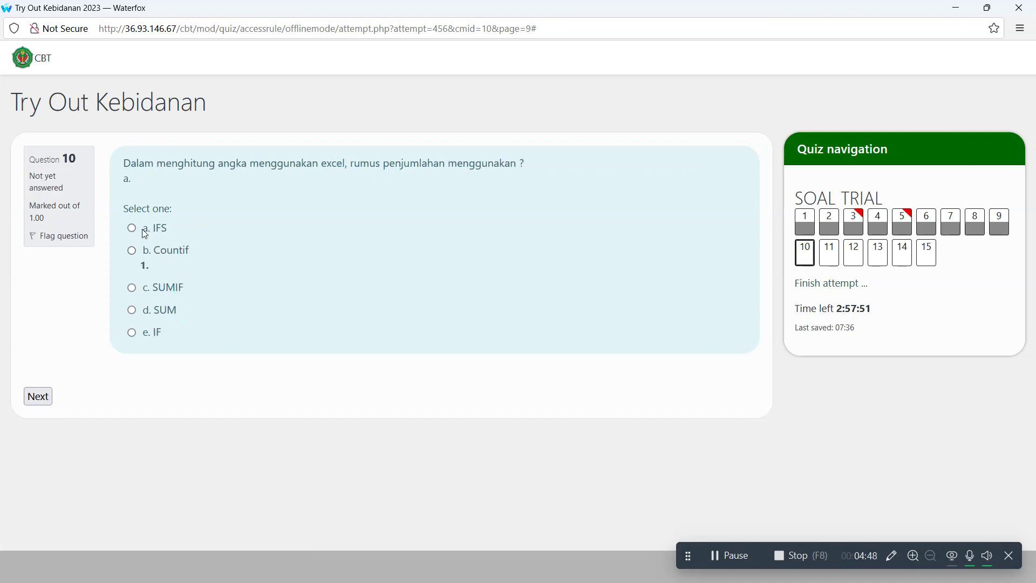
{"action": "left_click", "coordinate": [82, 235]}
{"action": "left_click", "coordinate": [132, 228]}
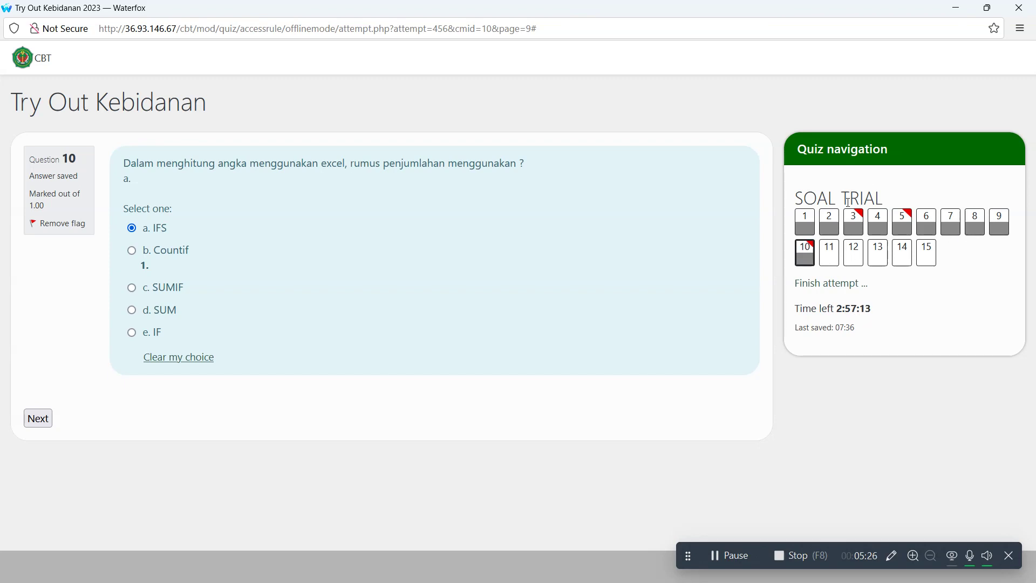
- Open the attempt summary and scroll through it, seeing questions 11–15 not yet answered
{"action": "left_click", "coordinate": [835, 284]}
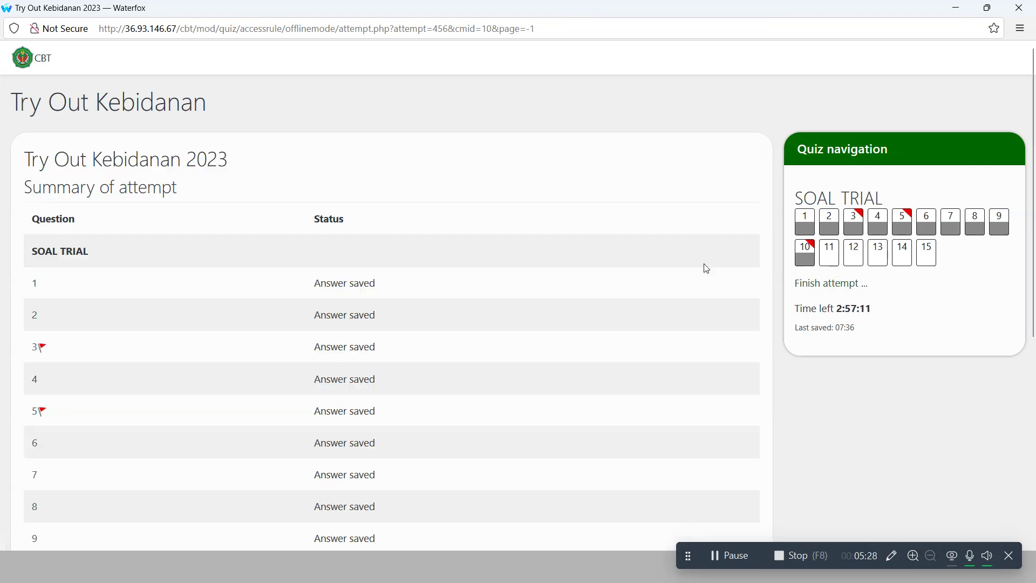
{"action": "scroll", "coordinate": [451, 232], "scroll_direction": "down", "scroll_amount": 4}
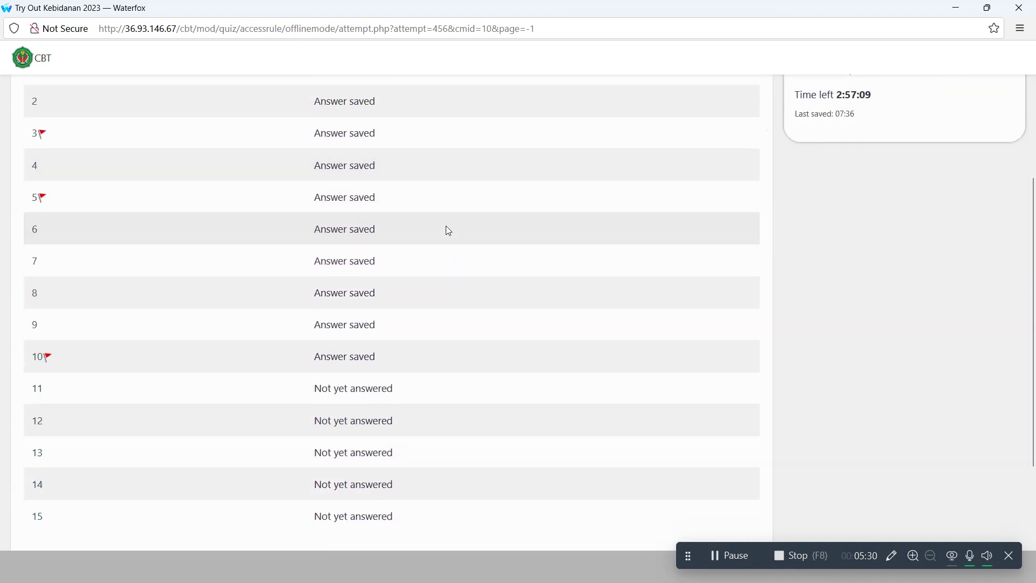
{"action": "scroll", "coordinate": [143, 203], "scroll_direction": "up", "scroll_amount": 4}
{"action": "scroll", "coordinate": [39, 205], "scroll_direction": "down", "scroll_amount": 5}
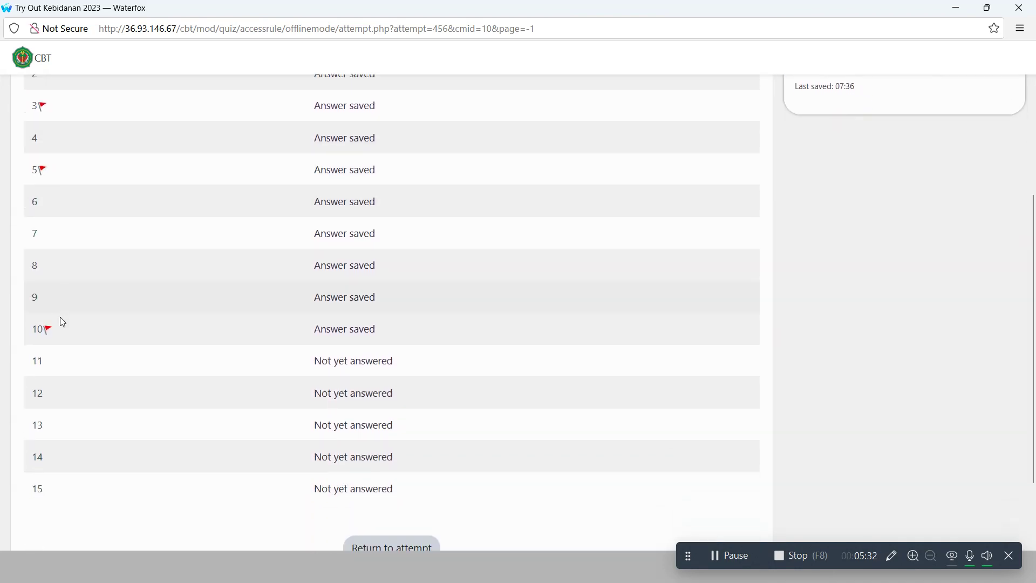
{"action": "scroll", "coordinate": [62, 322], "scroll_direction": "down", "scroll_amount": 2}
{"action": "scroll", "coordinate": [376, 231], "scroll_direction": "up", "scroll_amount": 4}
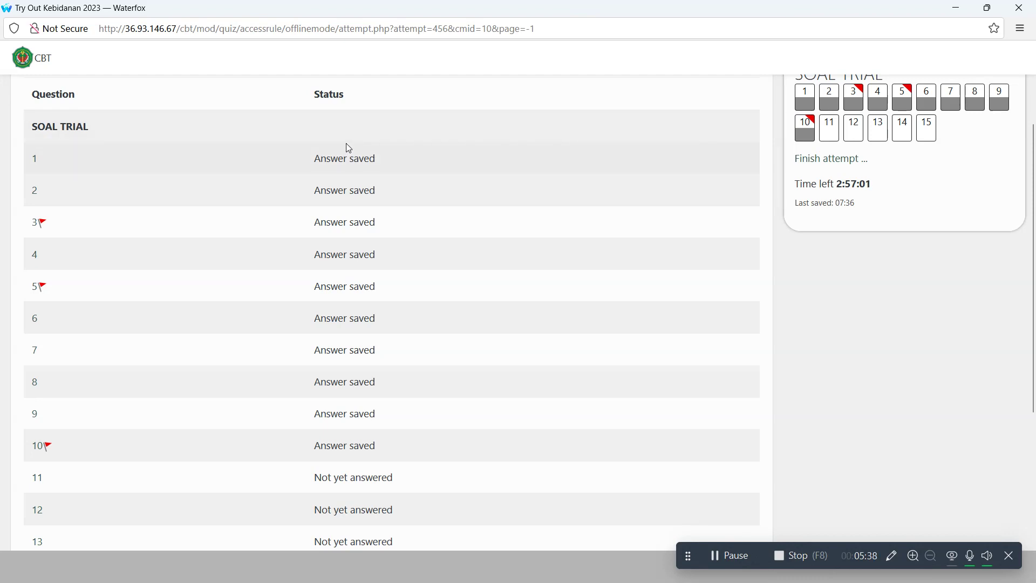
{"action": "scroll", "coordinate": [348, 143], "scroll_direction": "down", "scroll_amount": 5}
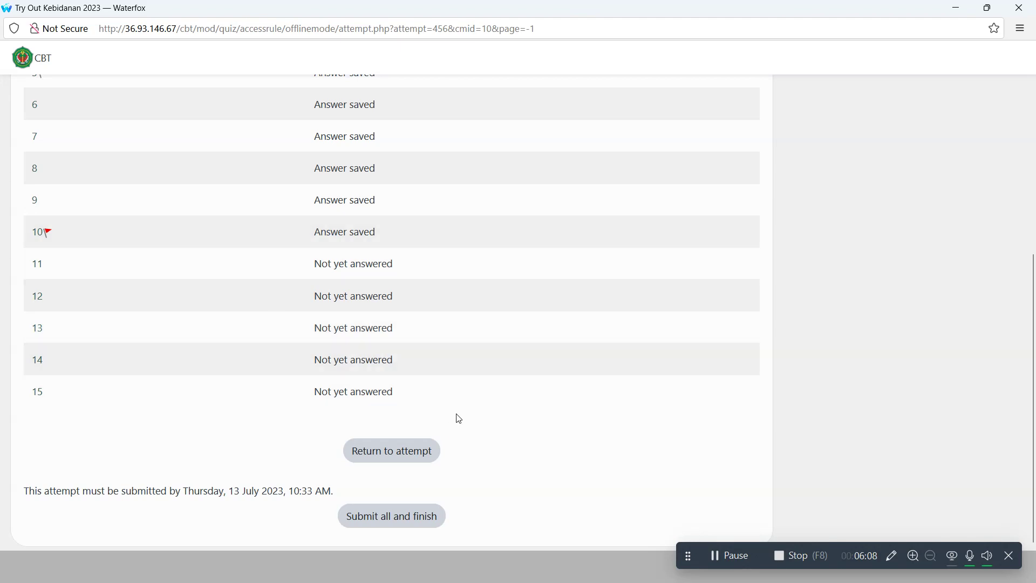
{"action": "scroll", "coordinate": [428, 320], "scroll_direction": "up", "scroll_amount": 1}
{"action": "scroll", "coordinate": [428, 319], "scroll_direction": "down", "scroll_amount": 1}
- Return to the attempt and answer question 11 (Mengolah dokumen atau kata) and 12 (Other pages)
{"action": "left_click", "coordinate": [397, 461]}
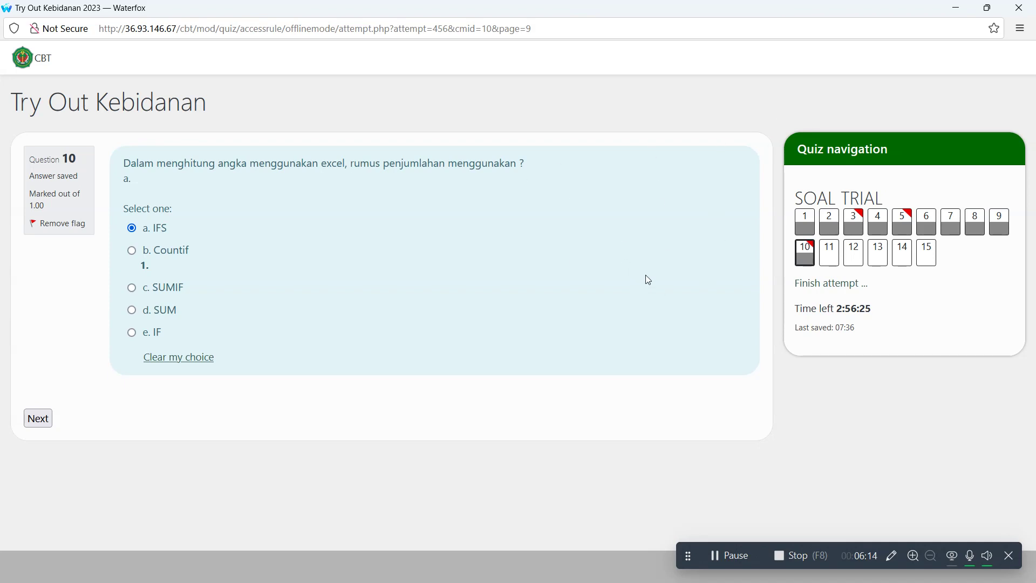
{"action": "left_click", "coordinate": [833, 252]}
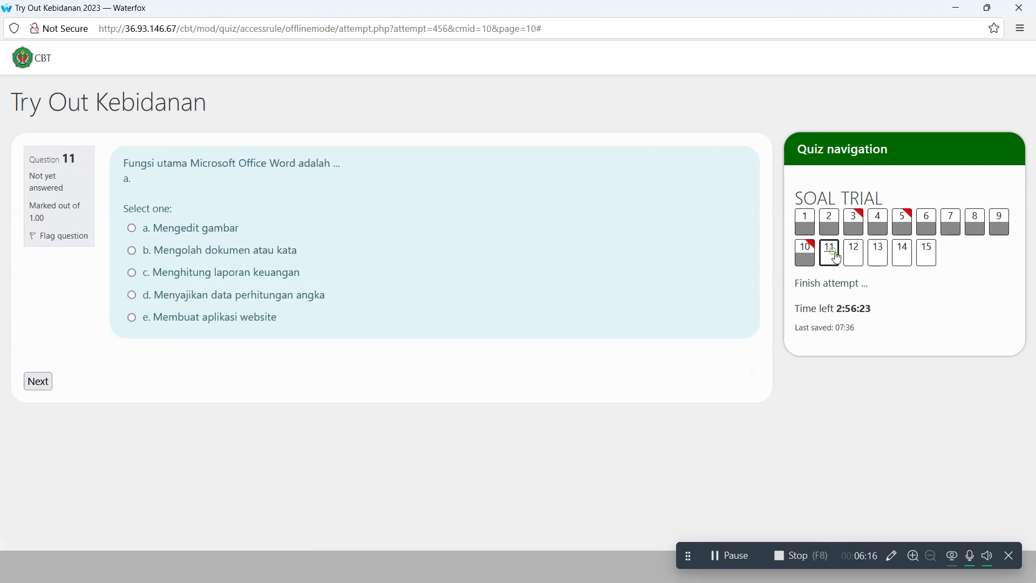
{"action": "left_click", "coordinate": [192, 250]}
{"action": "left_click", "coordinate": [852, 252]}
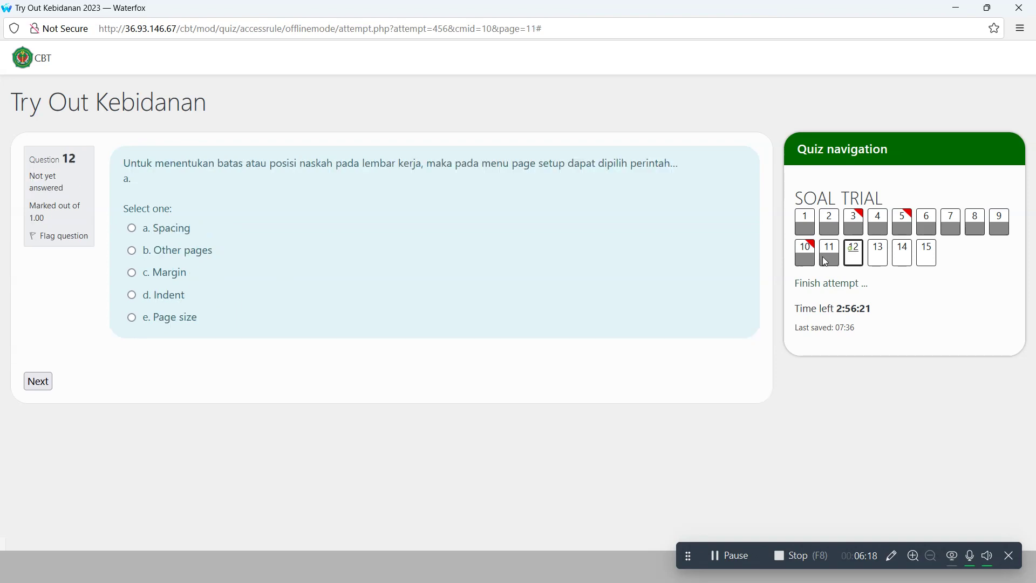
{"action": "left_click", "coordinate": [165, 254]}
- Answer questions 13–15 with Title dan sub heading, Analisa masalah, and Format-bullets and numbering
{"action": "left_click", "coordinate": [878, 250]}
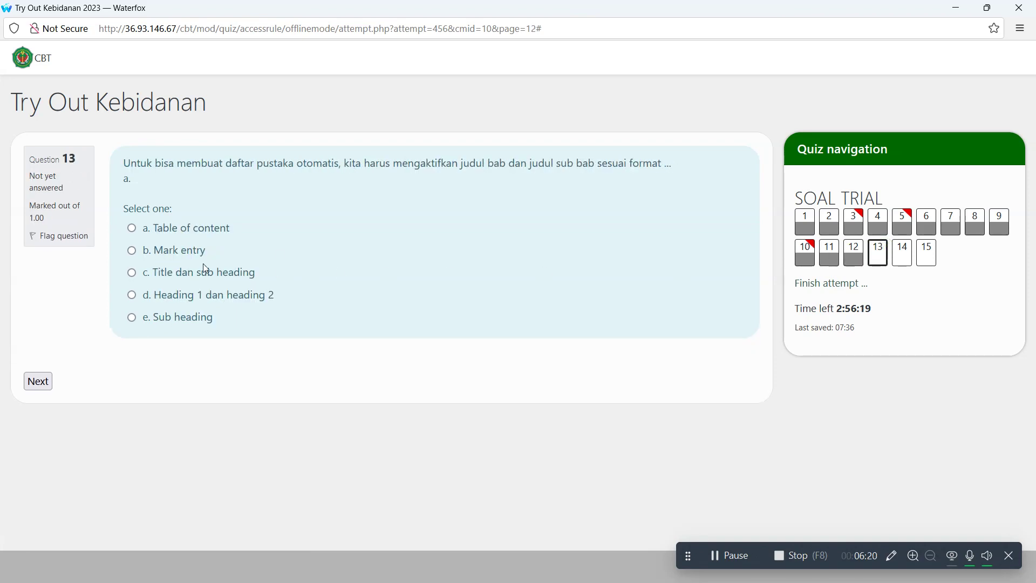
{"action": "left_click", "coordinate": [191, 273]}
{"action": "left_click", "coordinate": [893, 259]}
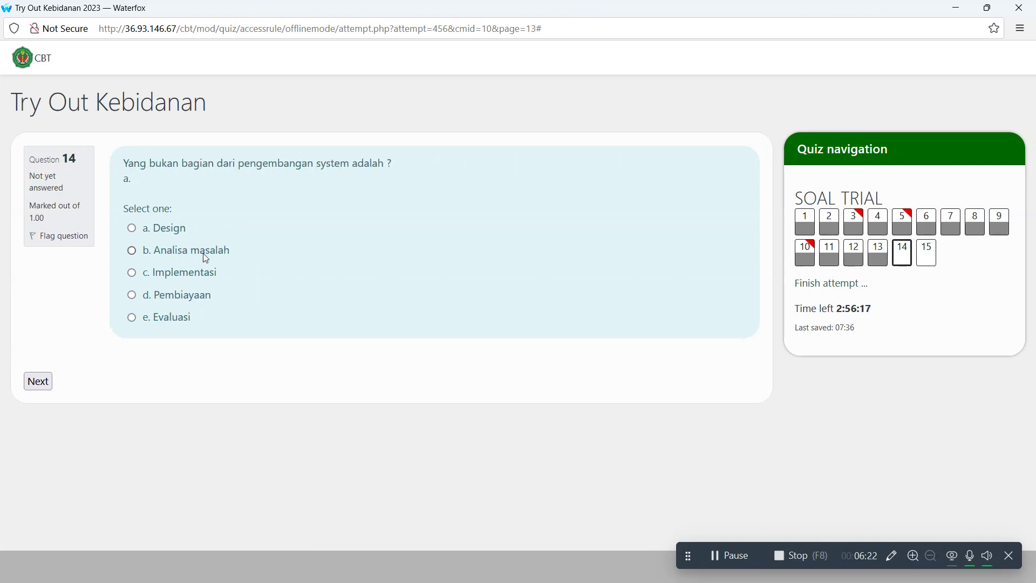
{"action": "left_click", "coordinate": [195, 252]}
{"action": "left_click", "coordinate": [930, 256]}
{"action": "left_click", "coordinate": [139, 252]}
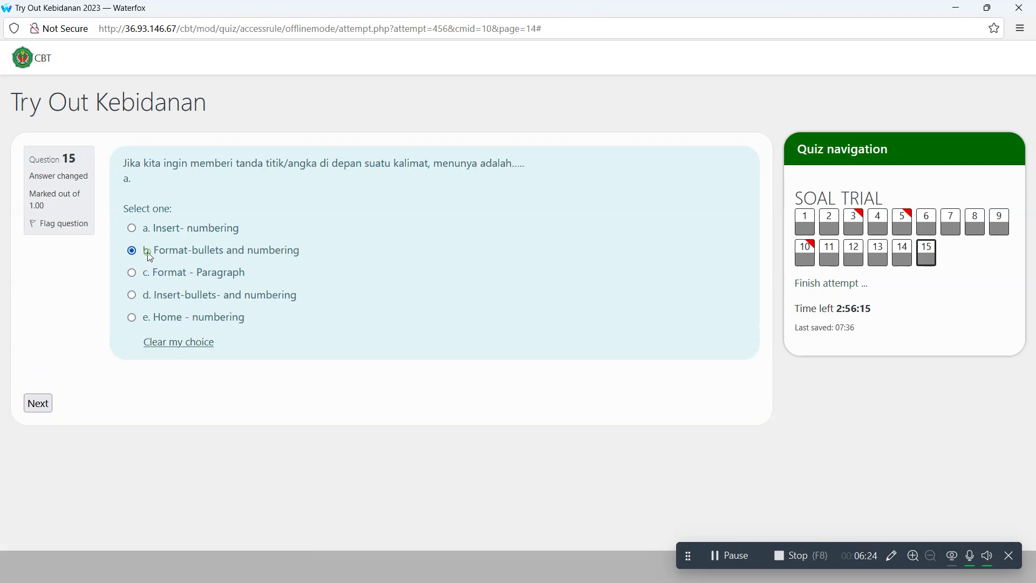
- Open the attempt summary and scroll through it, confirming all 15 answers are saved
{"action": "left_click", "coordinate": [825, 286]}
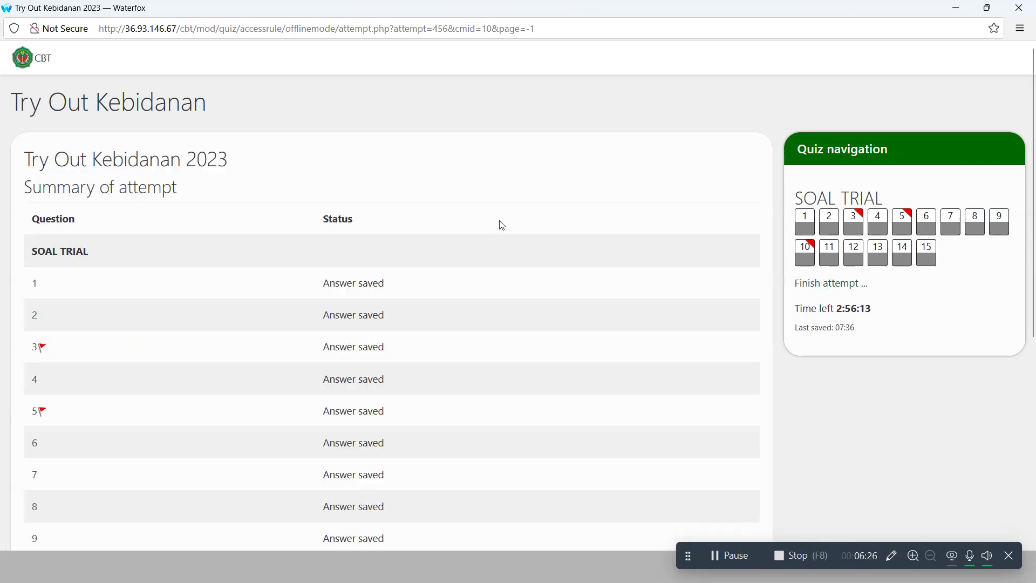
{"action": "scroll", "coordinate": [260, 199], "scroll_direction": "down", "scroll_amount": 2}
{"action": "scroll", "coordinate": [260, 199], "scroll_direction": "down", "scroll_amount": 5}
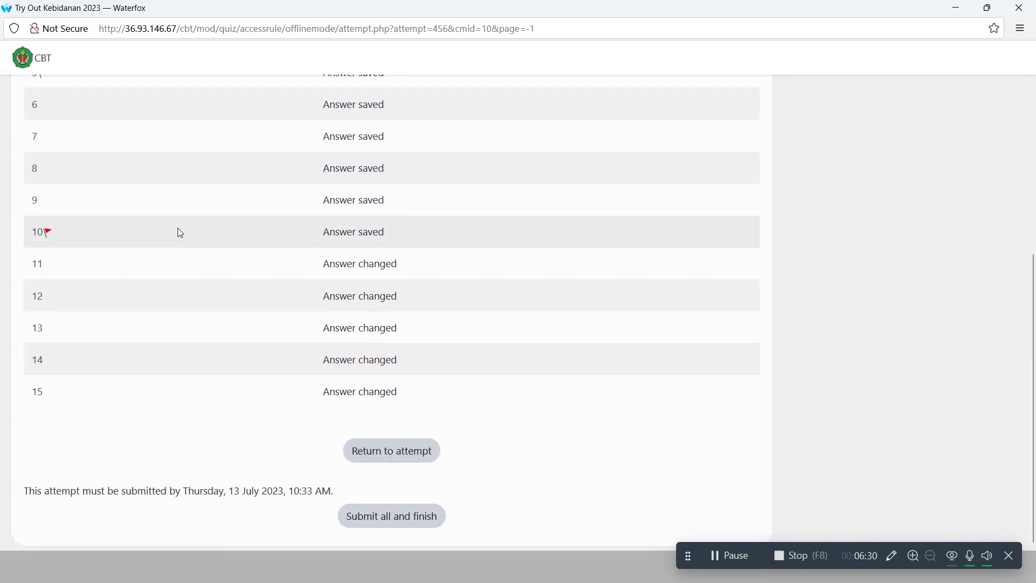
{"action": "scroll", "coordinate": [177, 228], "scroll_direction": "up", "scroll_amount": 7}
{"action": "scroll", "coordinate": [277, 212], "scroll_direction": "down", "scroll_amount": 7}
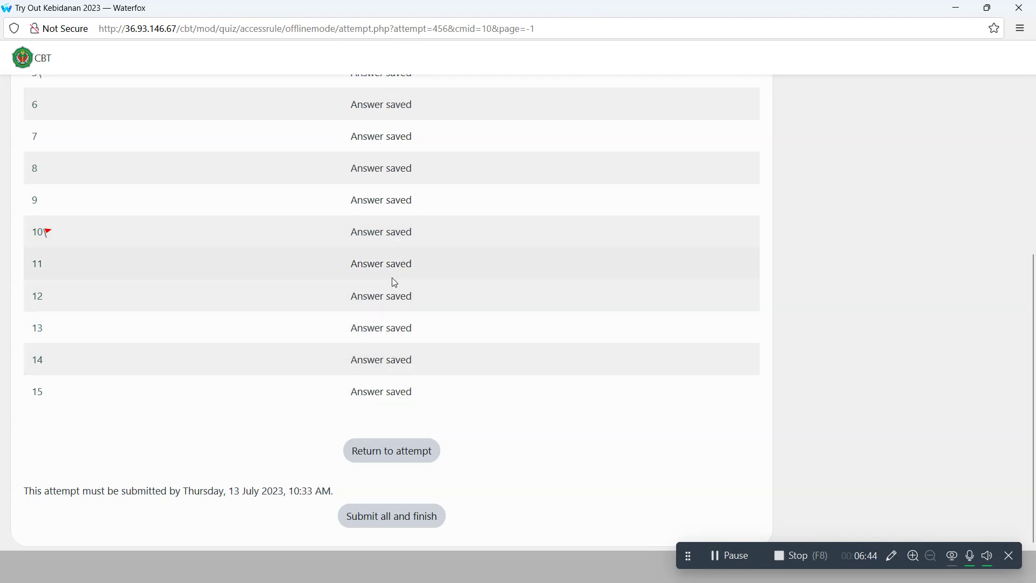
{"action": "scroll", "coordinate": [394, 261], "scroll_direction": "up", "scroll_amount": 5}
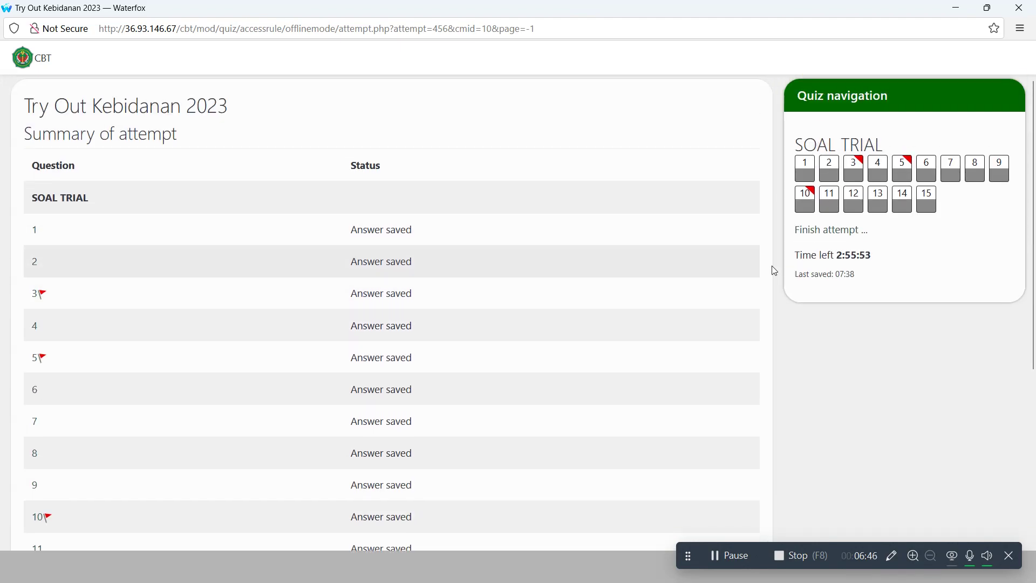
{"action": "scroll", "coordinate": [464, 346], "scroll_direction": "down", "scroll_amount": 5}
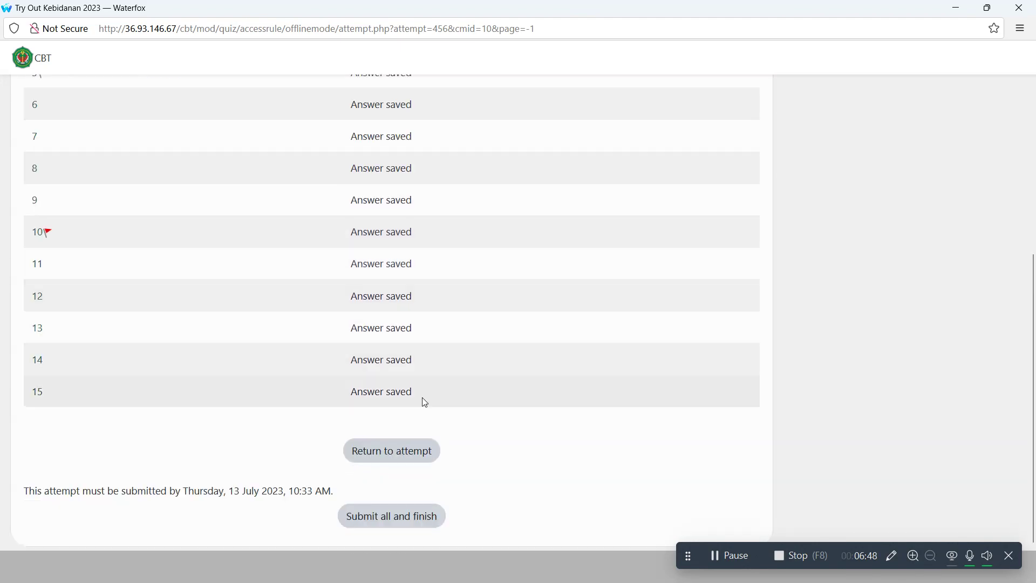
- Go back into the attempt and remove the flags from questions 3, 5 and 10
{"action": "left_click", "coordinate": [391, 451]}
{"action": "left_click", "coordinate": [857, 225]}
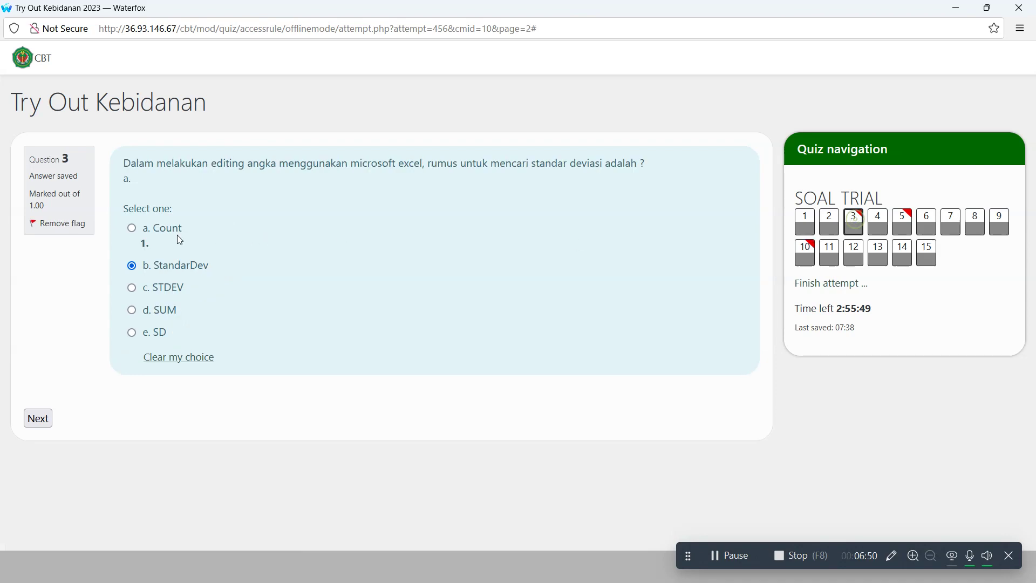
{"action": "left_click", "coordinate": [63, 229]}
{"action": "left_click", "coordinate": [905, 222]}
{"action": "left_click", "coordinate": [53, 231]}
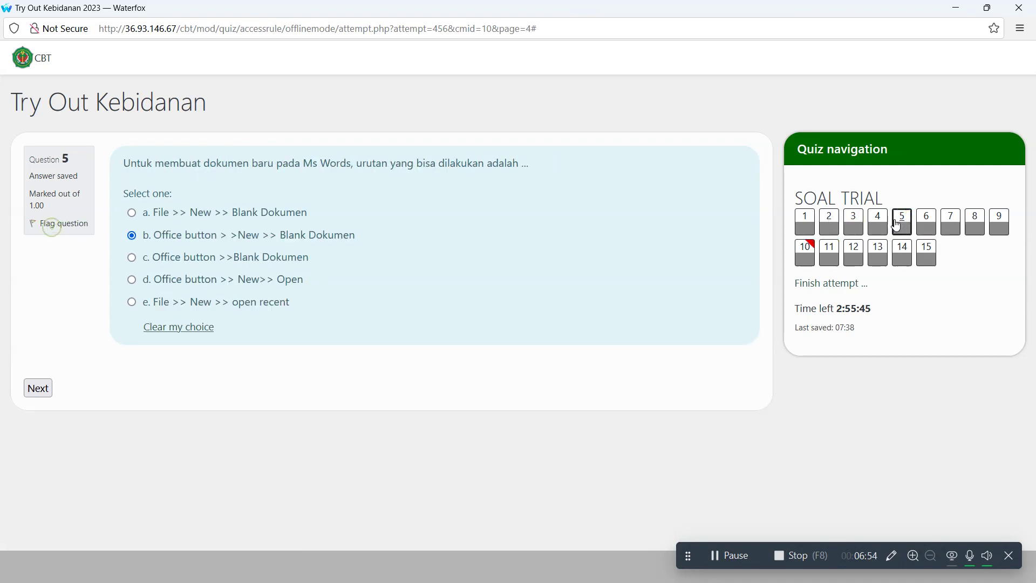
{"action": "left_click", "coordinate": [804, 252]}
{"action": "left_click", "coordinate": [66, 227]}
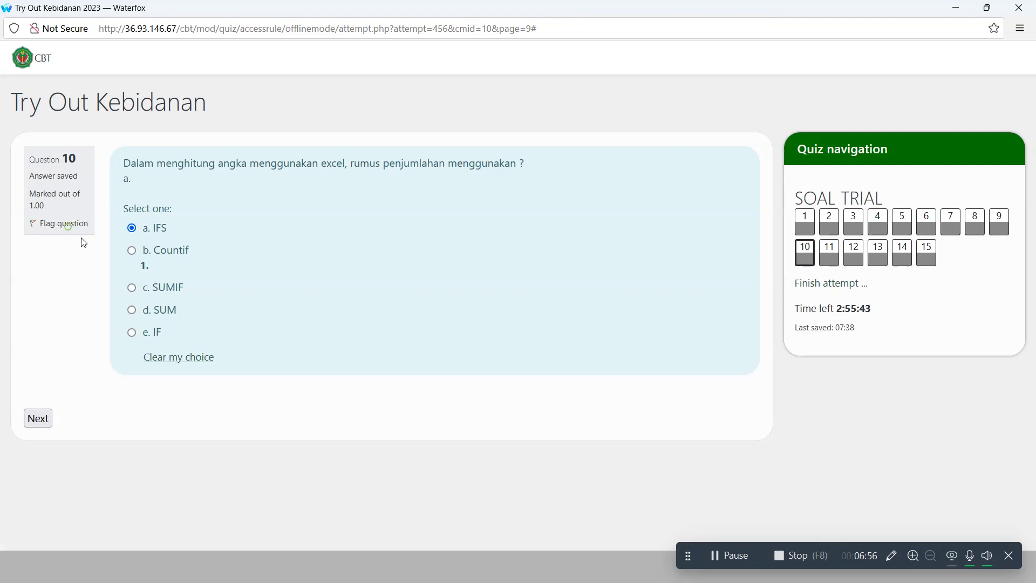
- Reopen the attempt summary to review the changed flags
{"action": "left_click", "coordinate": [835, 286]}
{"action": "scroll", "coordinate": [568, 261], "scroll_direction": "down", "scroll_amount": 4}
{"action": "scroll", "coordinate": [569, 261], "scroll_direction": "up", "scroll_amount": 4}
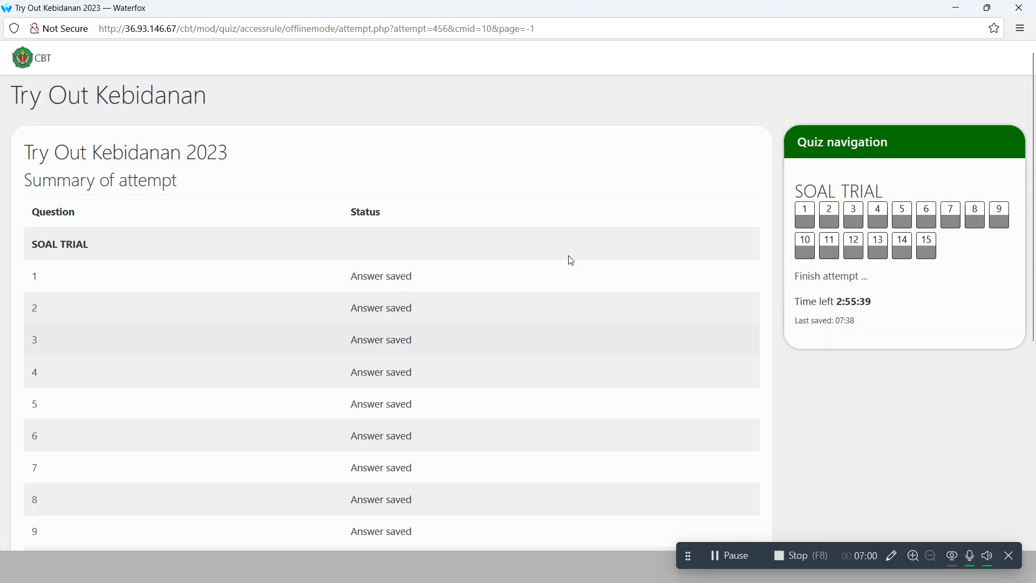
{"action": "scroll", "coordinate": [593, 345], "scroll_direction": "down", "scroll_amount": 5}
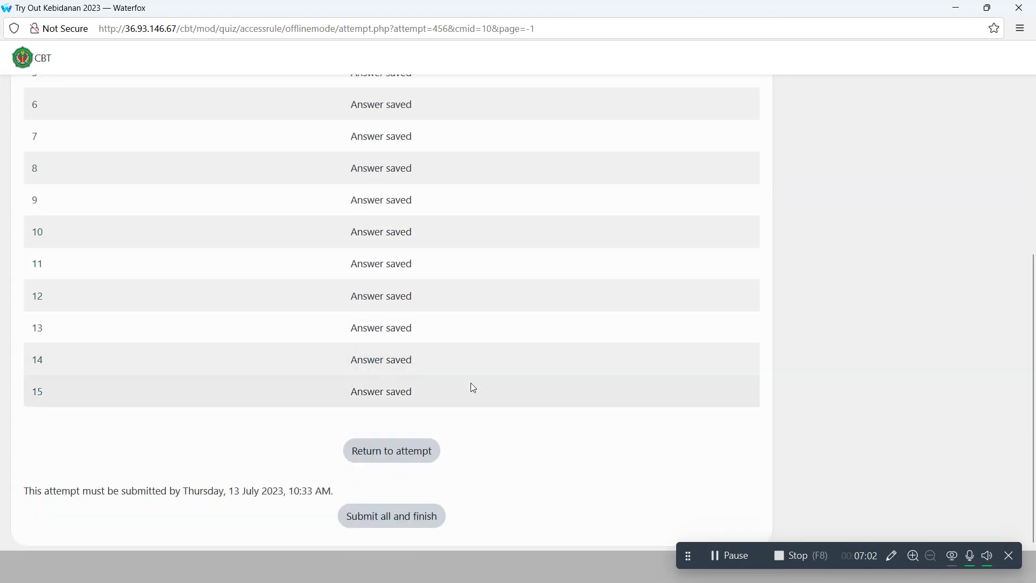
- Return to the attempt and flag questions 10 and 2 for review
{"action": "left_click", "coordinate": [402, 450]}
{"action": "left_click", "coordinate": [75, 227]}
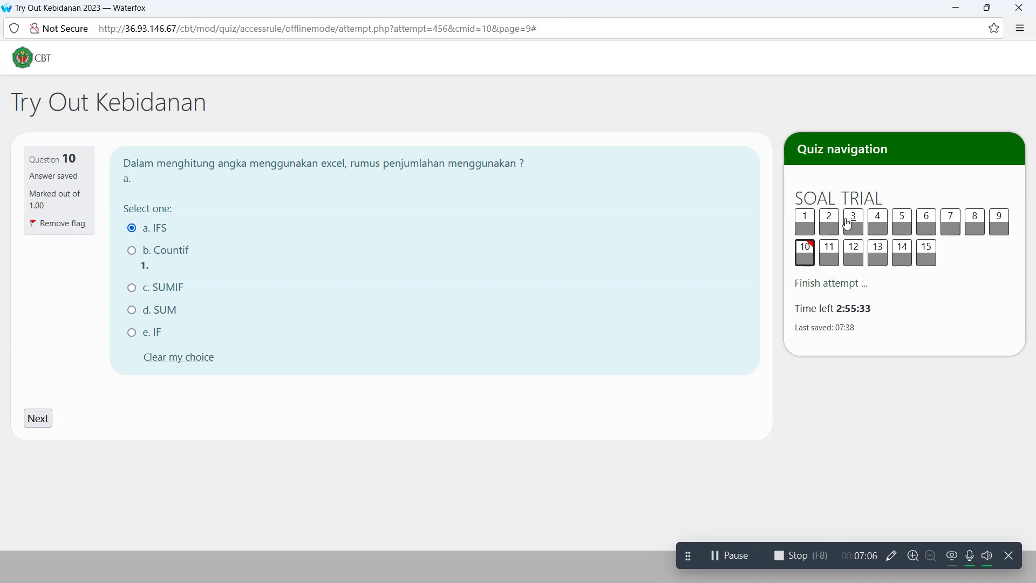
{"action": "left_click", "coordinate": [829, 221]}
{"action": "left_click", "coordinate": [47, 223]}
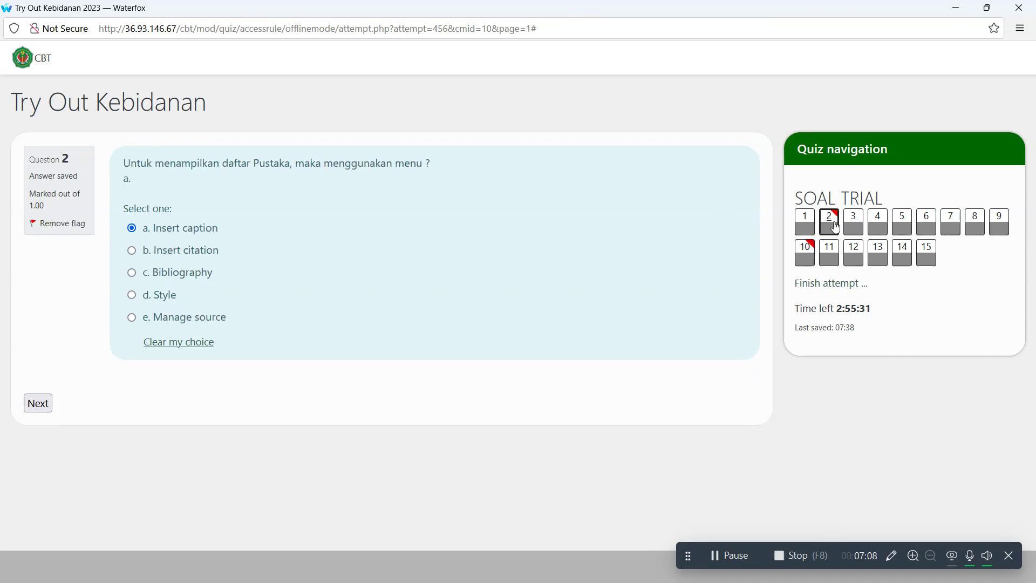
- Open the attempt summary again, now showing only questions 2 and 10 flagged
{"action": "left_click", "coordinate": [812, 283]}
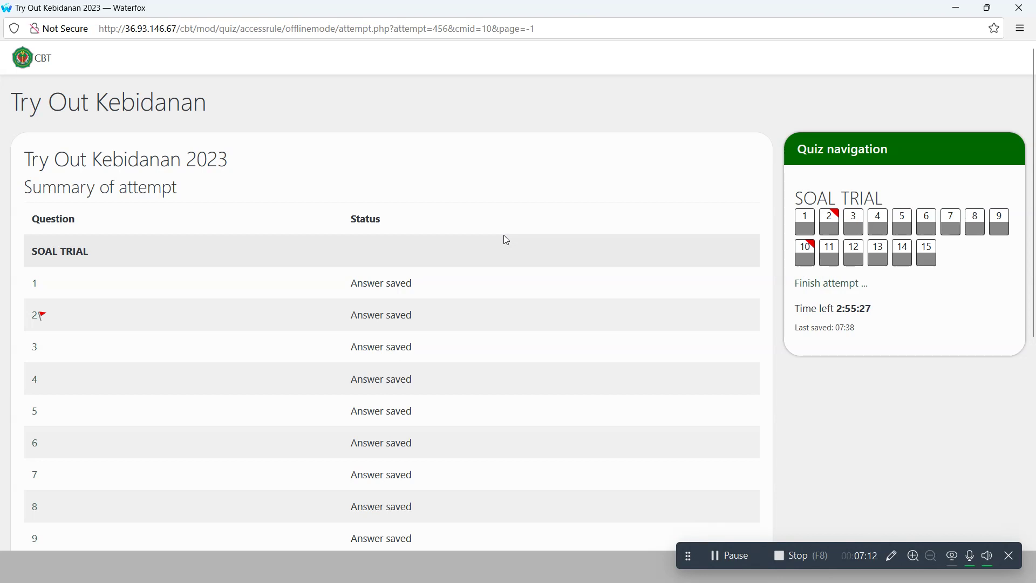
{"action": "scroll", "coordinate": [555, 221], "scroll_direction": "down", "scroll_amount": 3}
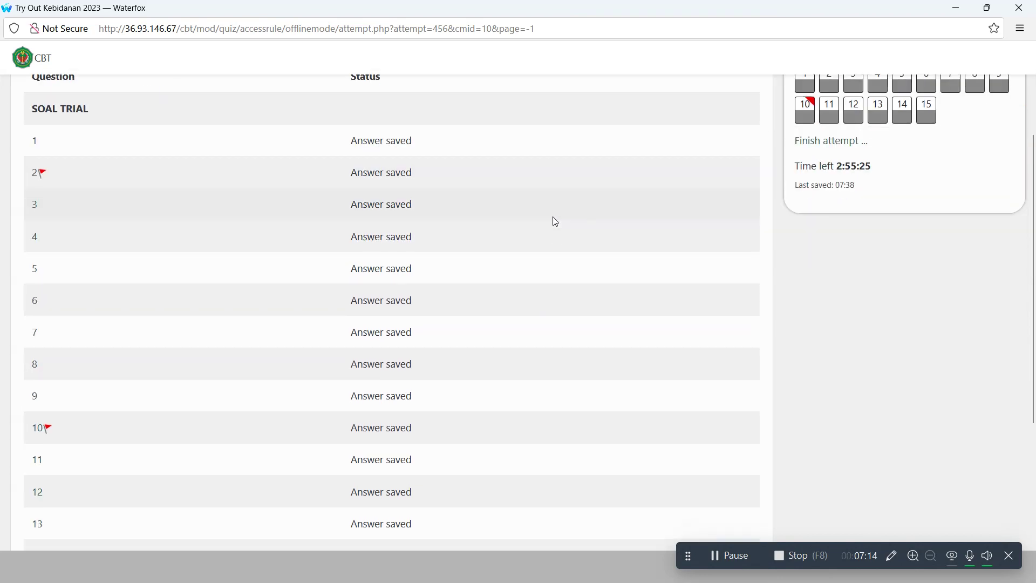
{"action": "scroll", "coordinate": [555, 221], "scroll_direction": "down", "scroll_amount": 4}
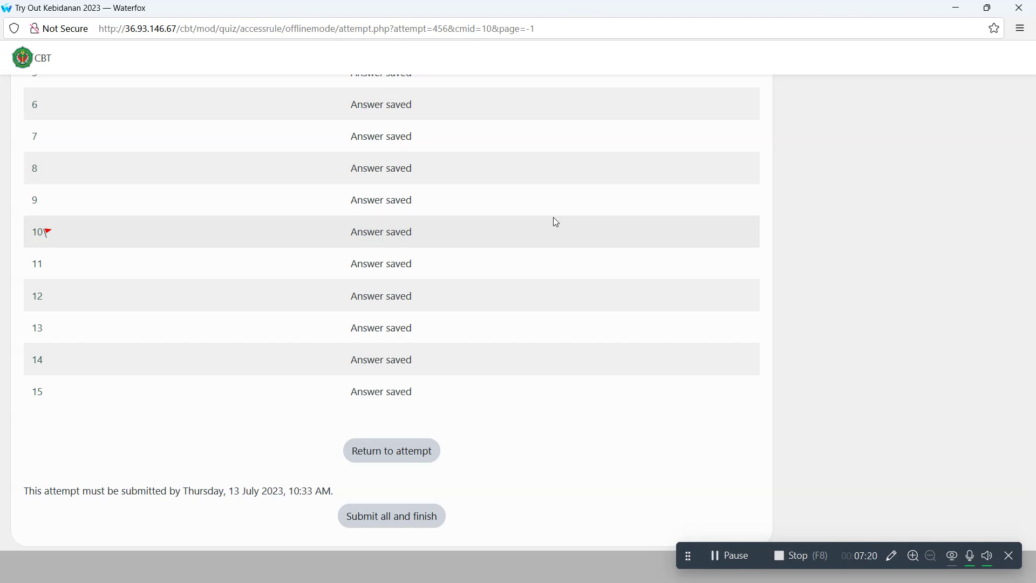
{"action": "scroll", "coordinate": [607, 237], "scroll_direction": "up", "scroll_amount": 7}
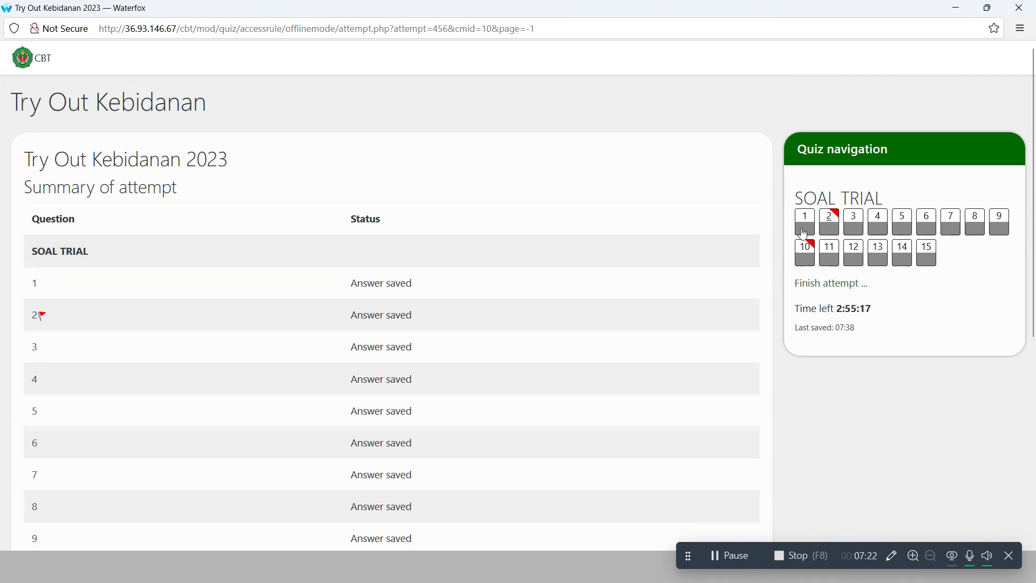
{"action": "scroll", "coordinate": [539, 245], "scroll_direction": "down", "scroll_amount": 7}
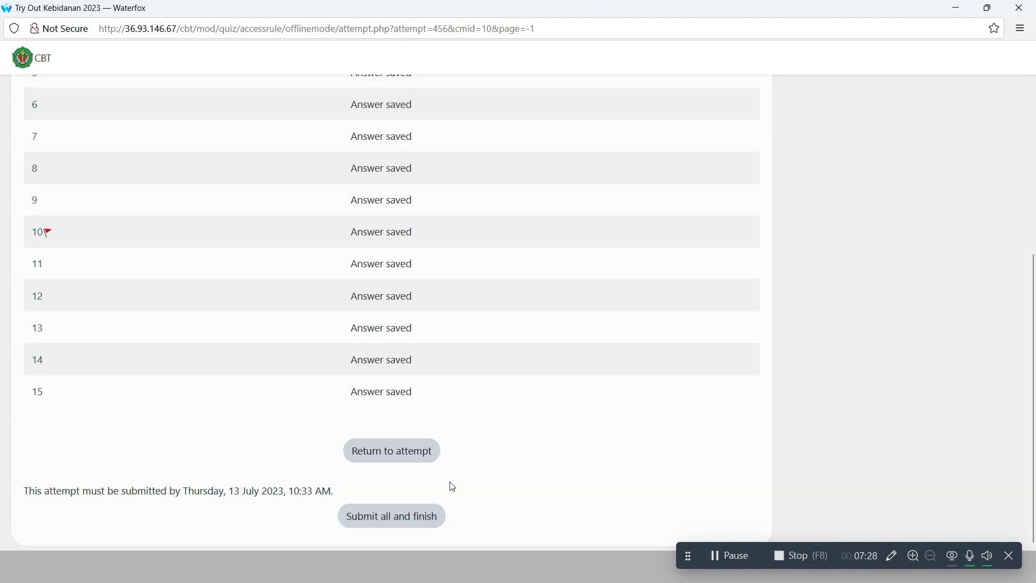
- Submit all answers of the Try Out Kebidanan 2023 attempt and confirm the submission
{"action": "left_click", "coordinate": [406, 522]}
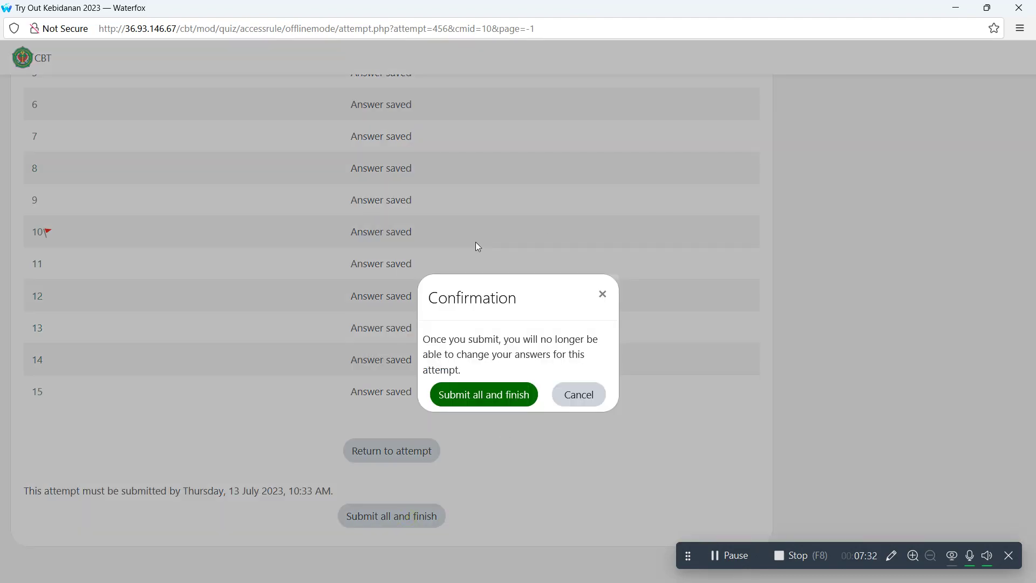
{"action": "left_click", "coordinate": [477, 404]}
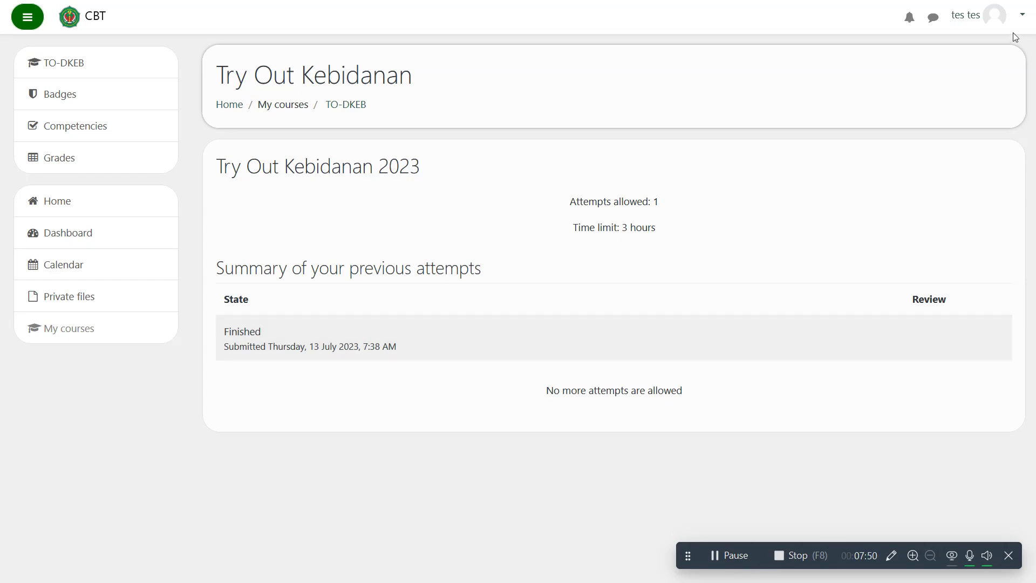
- Log out of the CBT site from the top-right user menu
{"action": "left_click", "coordinate": [975, 14]}
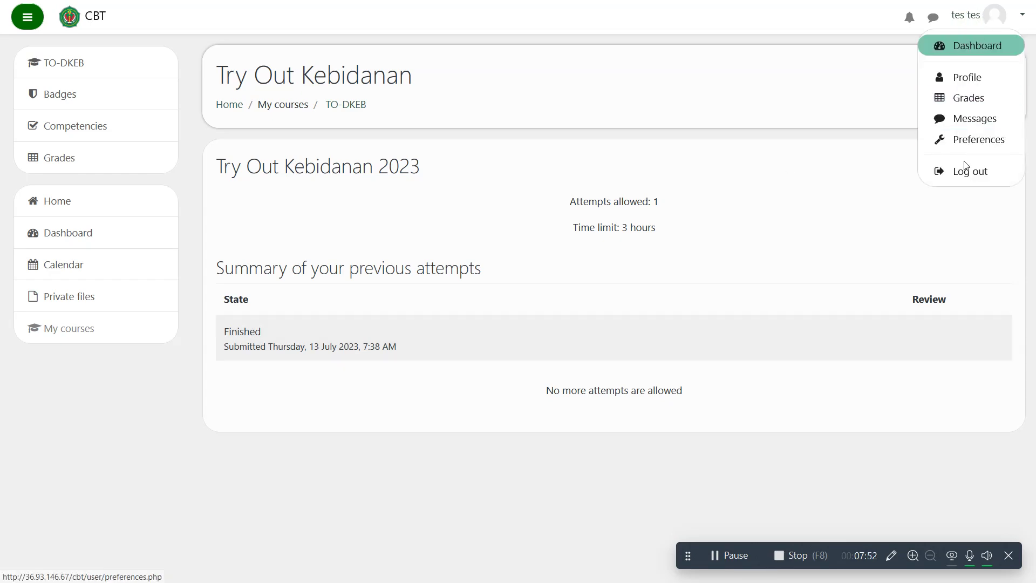
{"action": "left_click", "coordinate": [967, 171]}
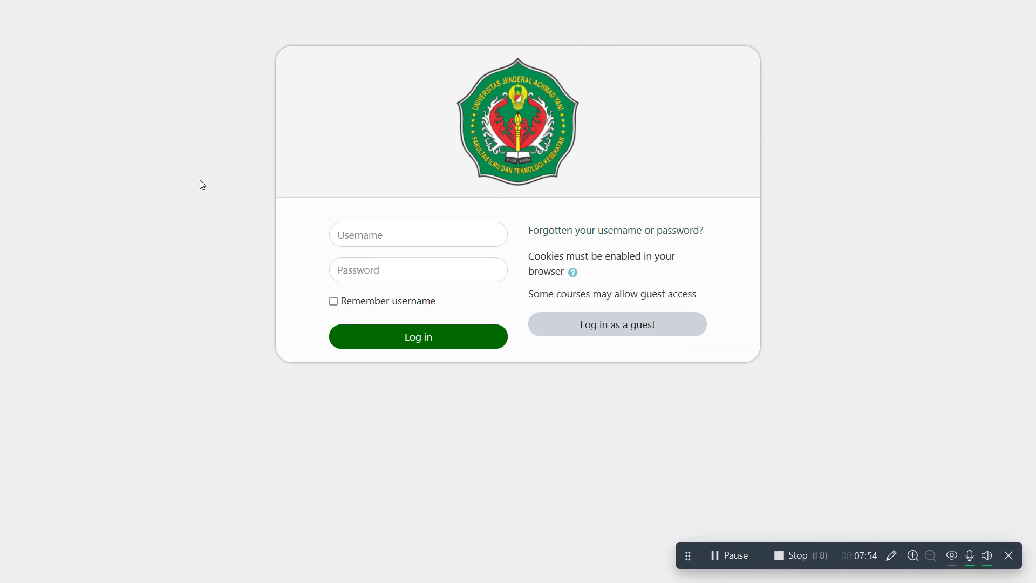